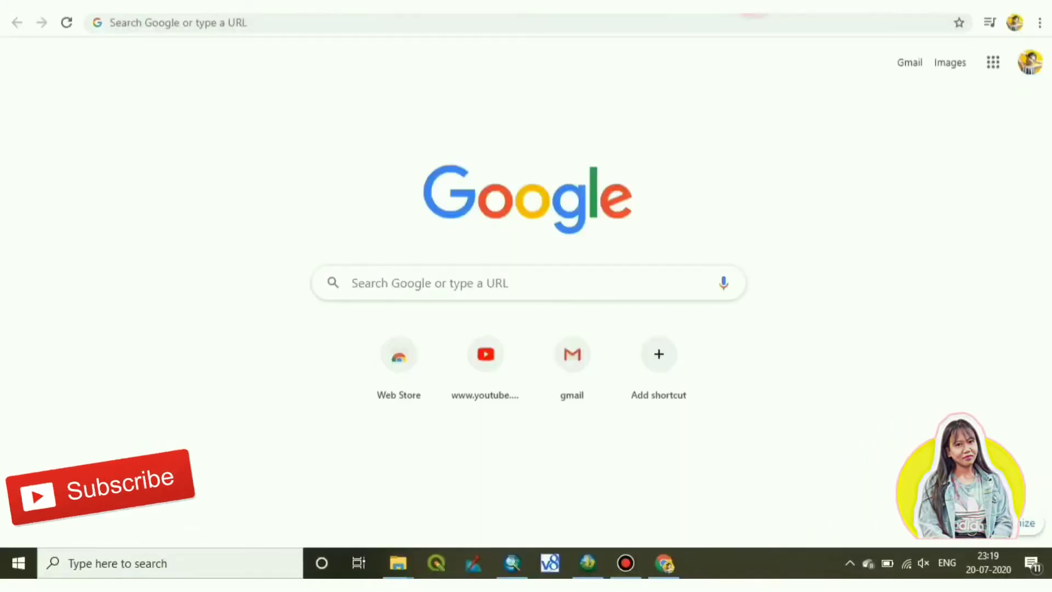
Search Google for 'earthdata nasa search', picked from the suggestions after typing EARTH DATA NASA.
left_click(418, 285)
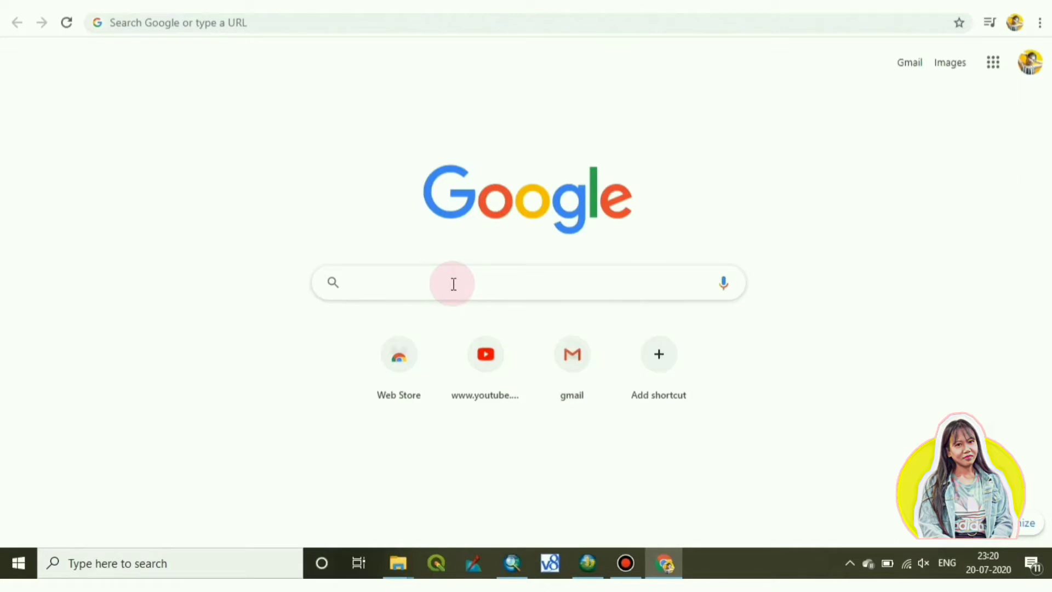
type("EART")
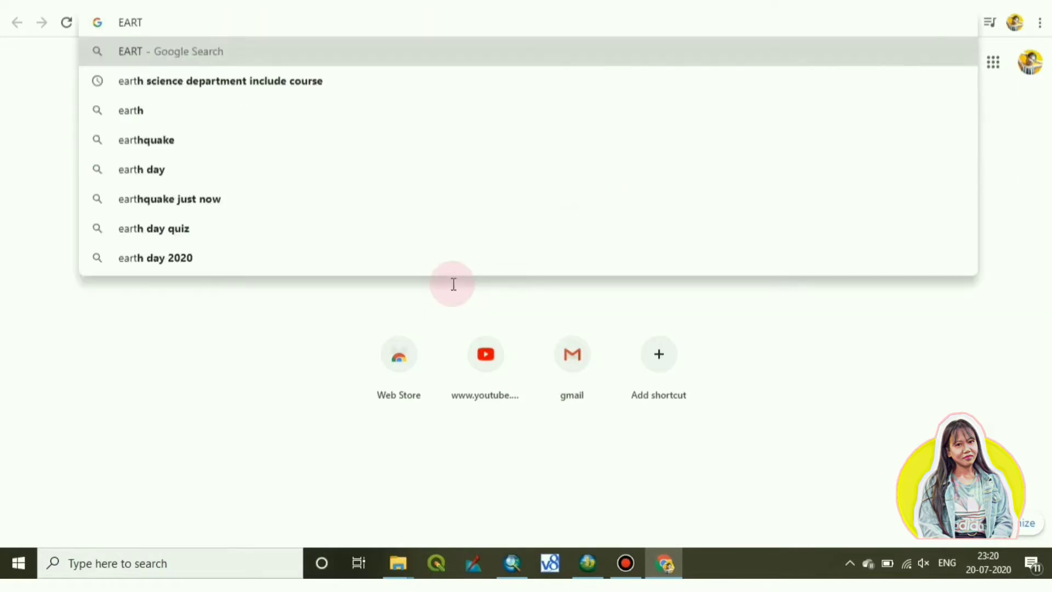
type("H DA")
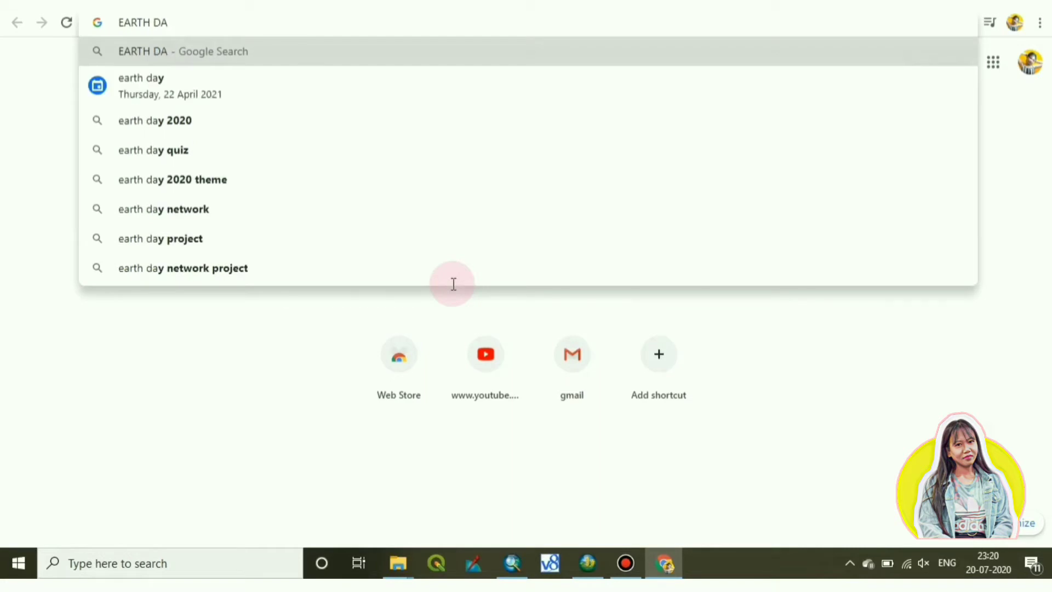
type("TA")
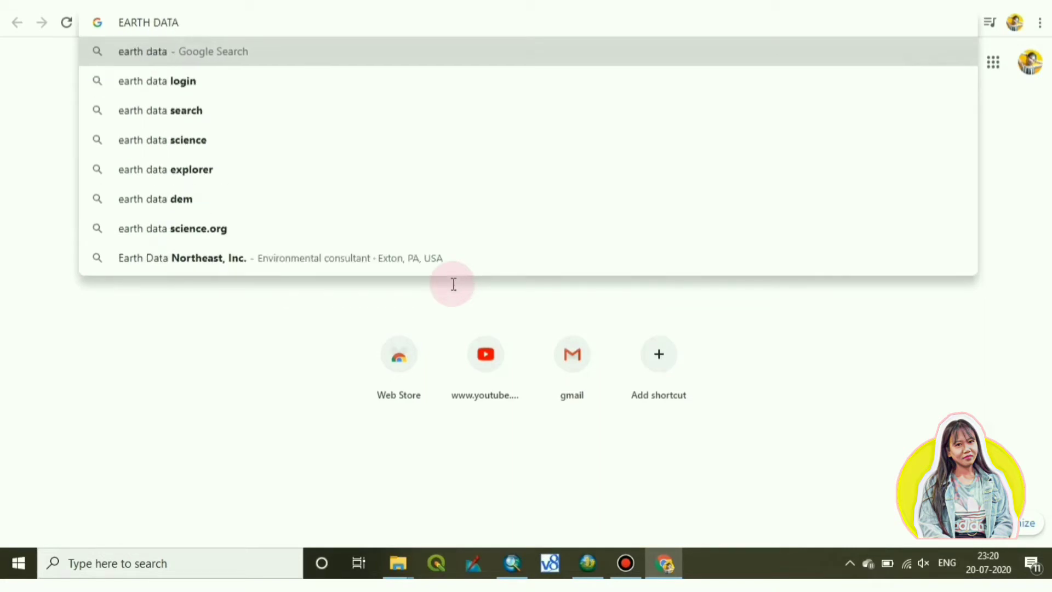
type(" NASA")
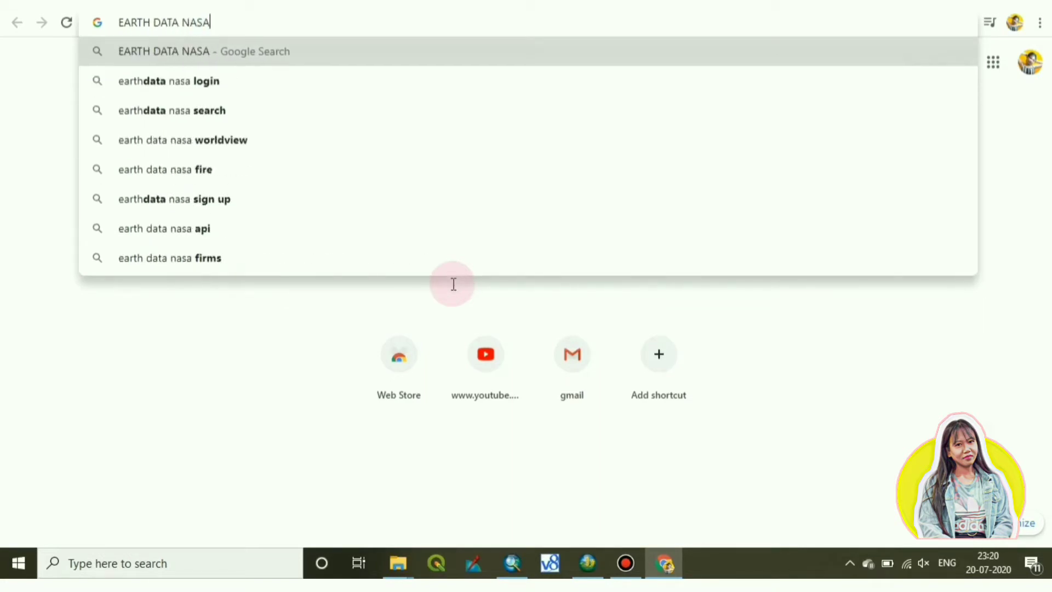
left_click(241, 110)
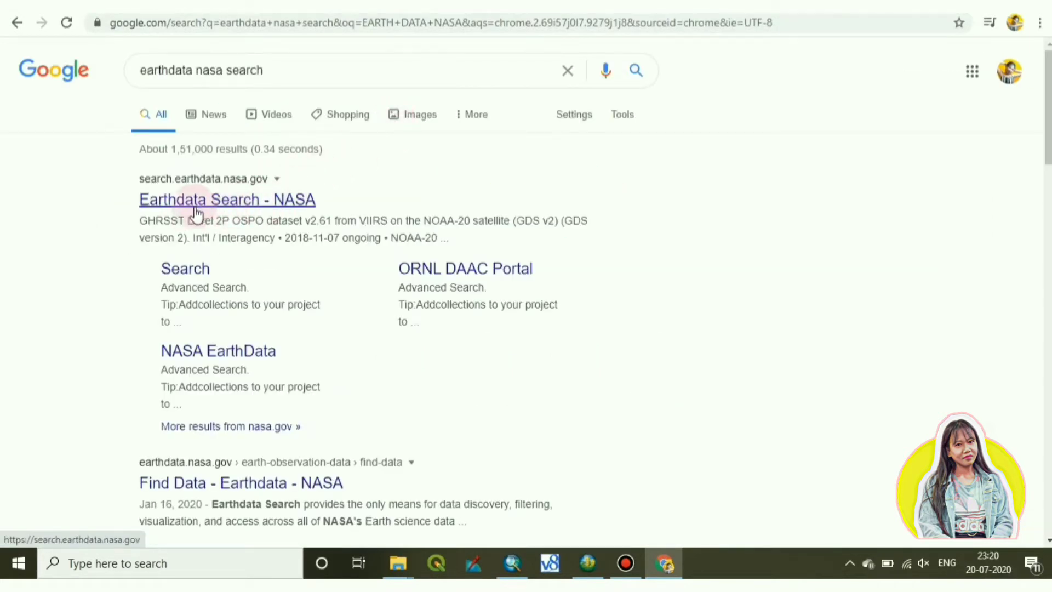
Open the Earthdata Search - NASA site, keeping collections sorted by Relevance.
left_click(223, 204)
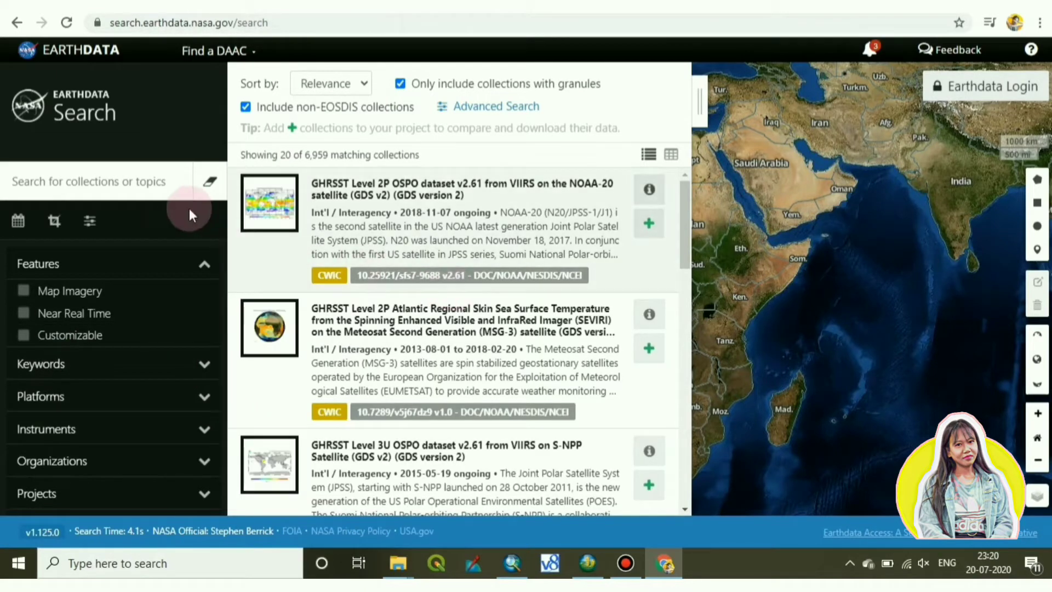
left_click_drag(562, 71, 556, 85)
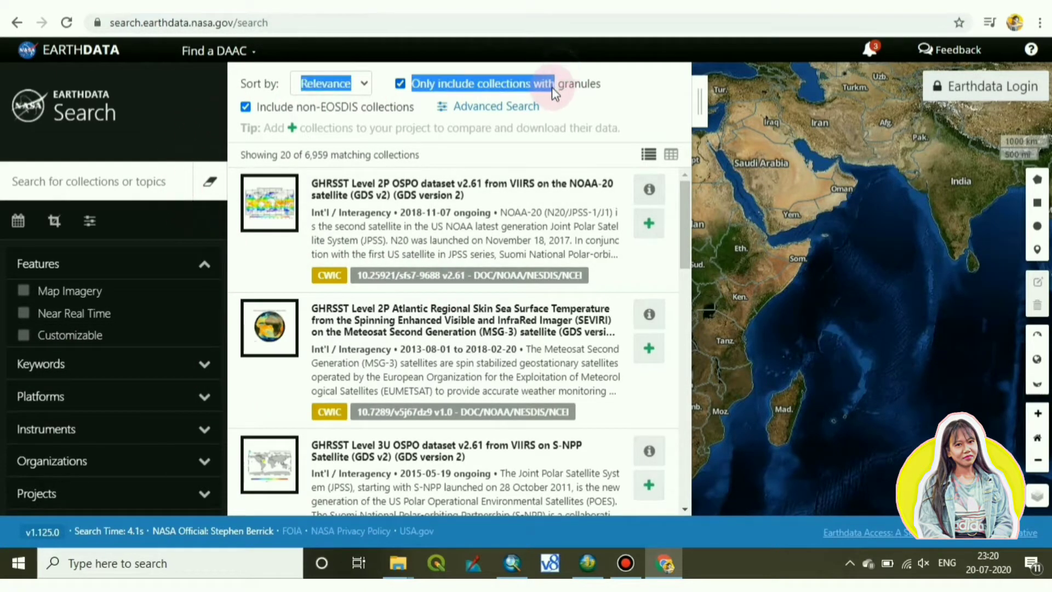
left_click(649, 77)
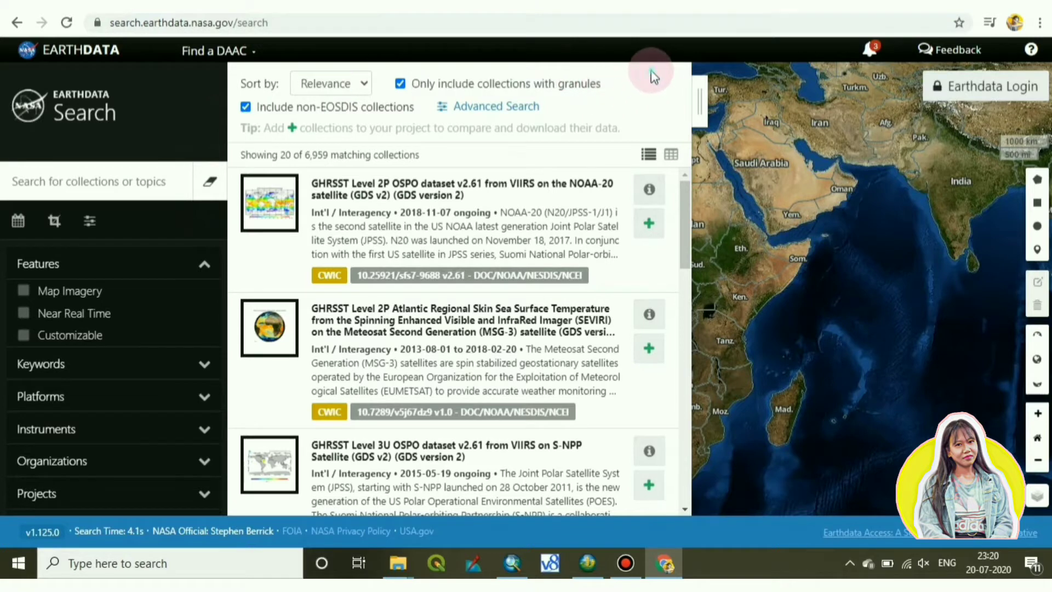
left_click(344, 86)
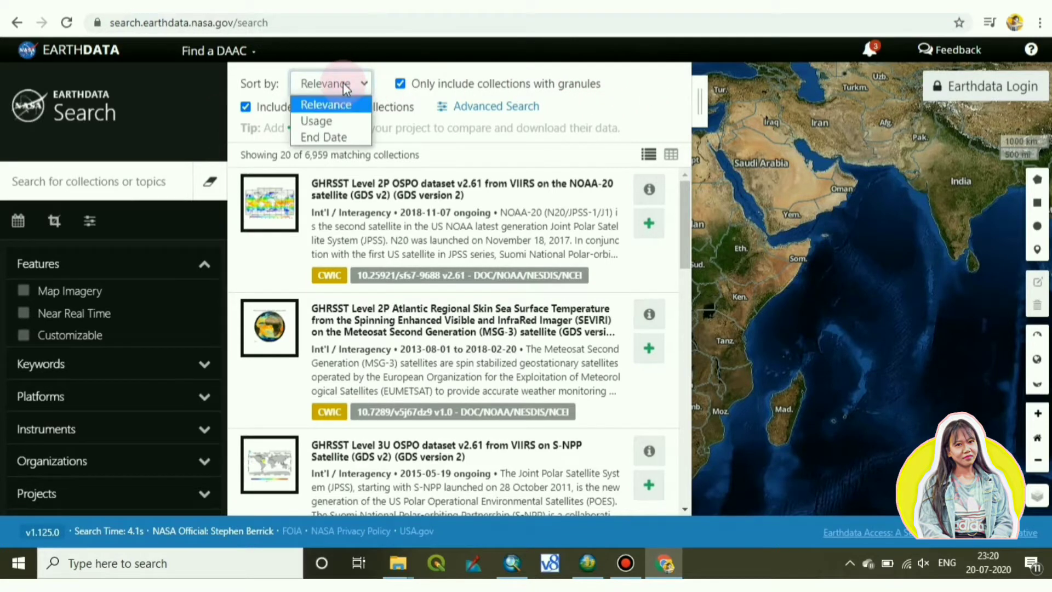
left_click(343, 86)
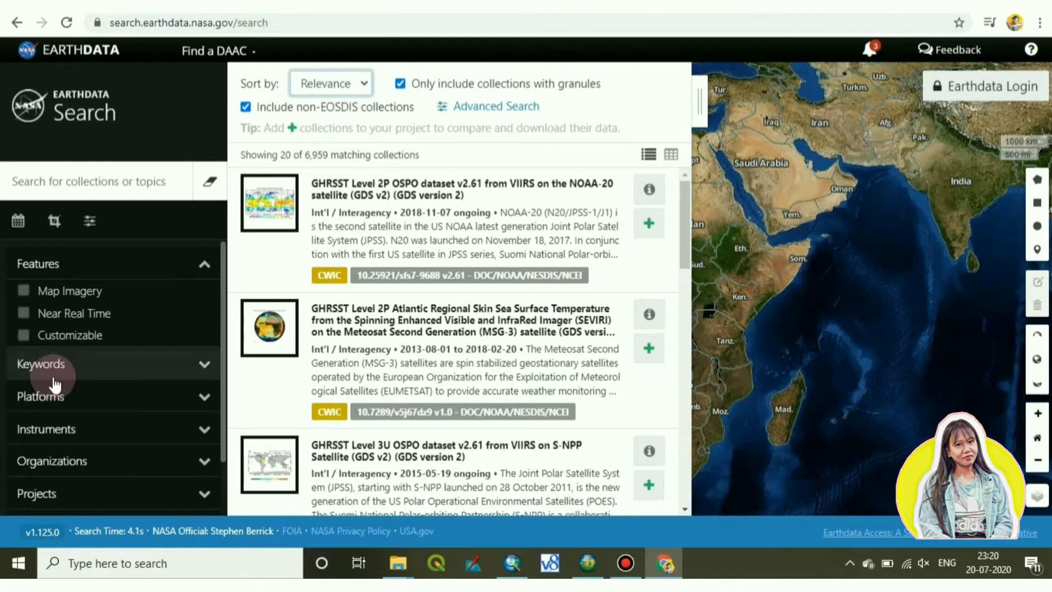
Filter the collections to the ASTER instrument in the Instruments filter list.
left_click(66, 429)
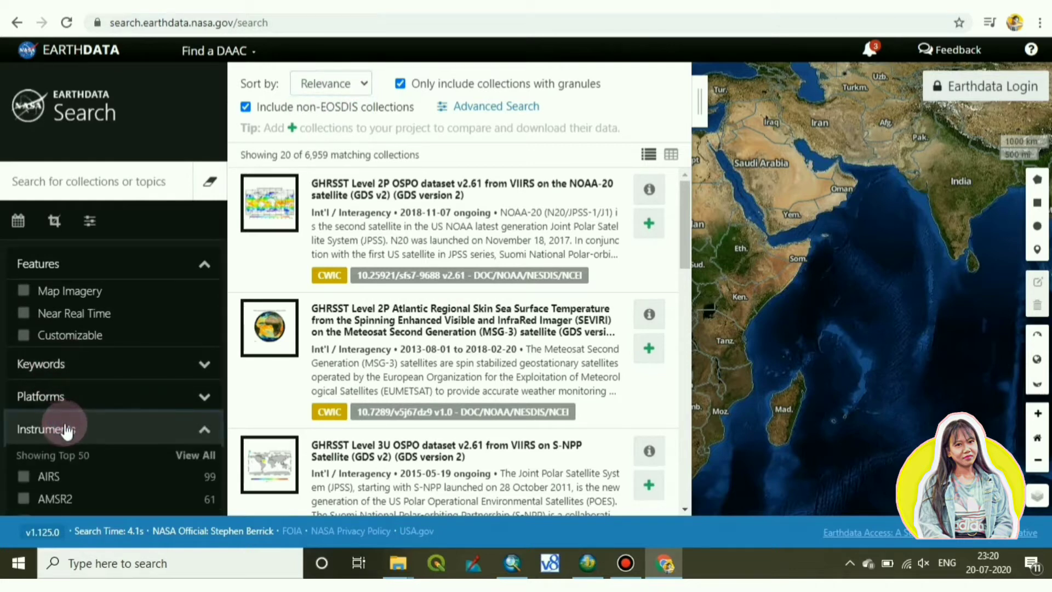
scroll(66, 433, "down", 2)
scroll(65, 433, "down", 4)
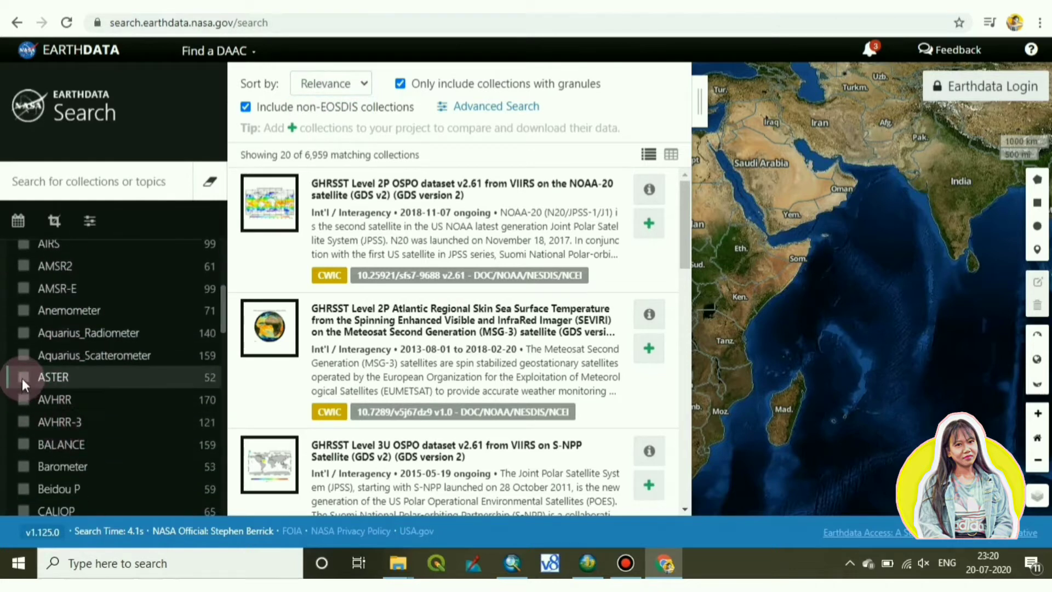
left_click(22, 377)
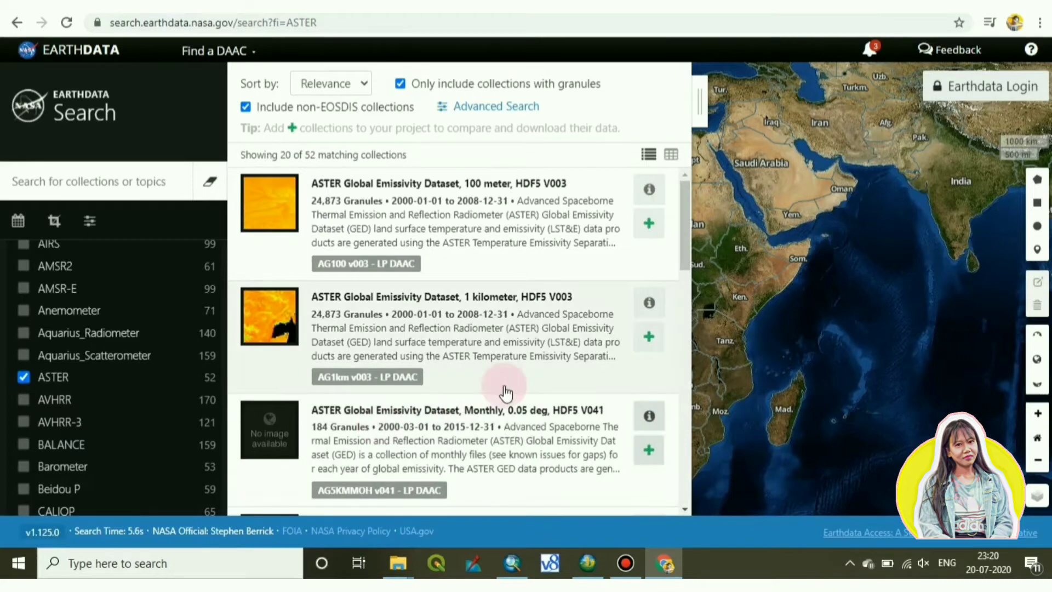
Hide the results list and pan and zoom the map into western Washington near Mount Rainier.
left_click(700, 104)
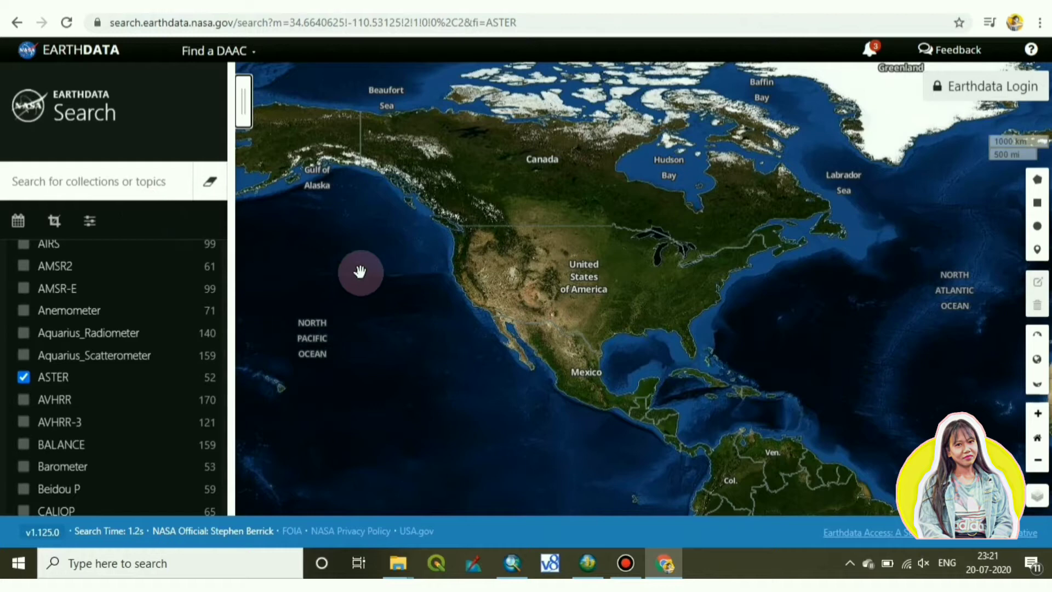
left_click_drag(362, 270, 709, 290)
double_click(459, 249)
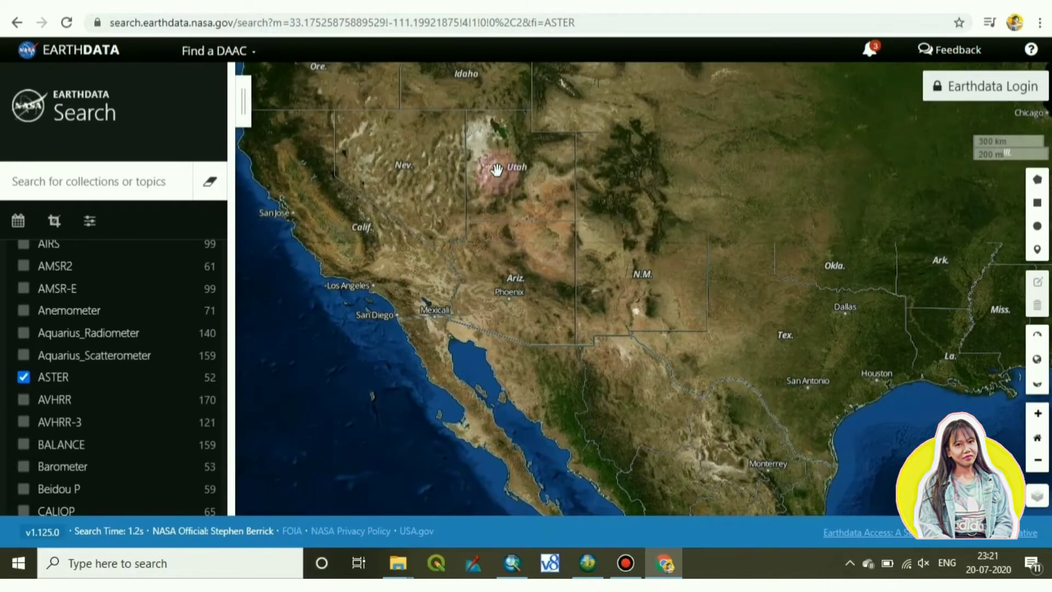
left_click_drag(496, 189, 508, 331)
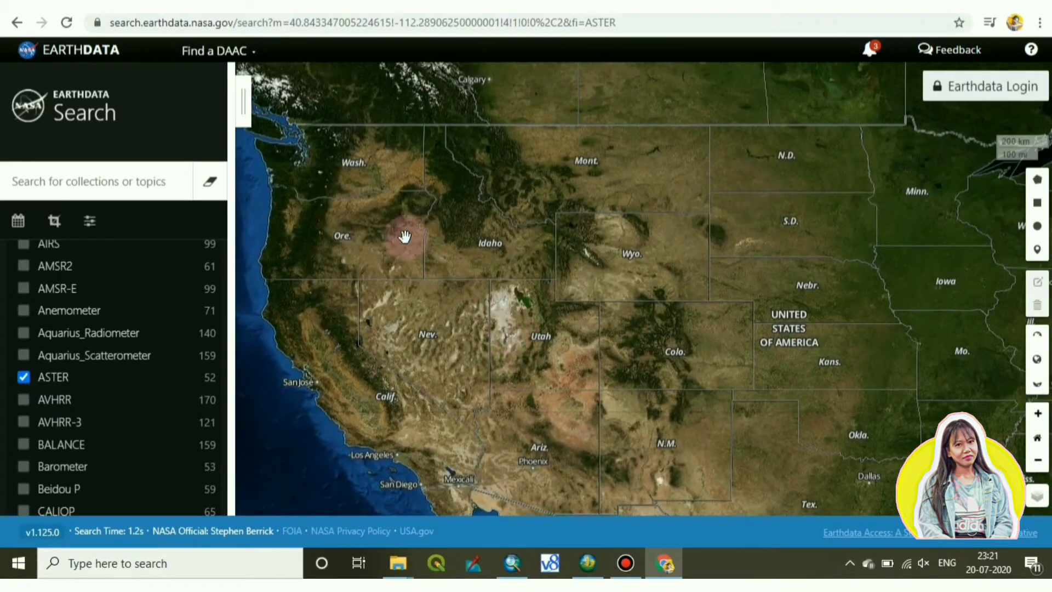
left_click_drag(384, 224, 502, 348)
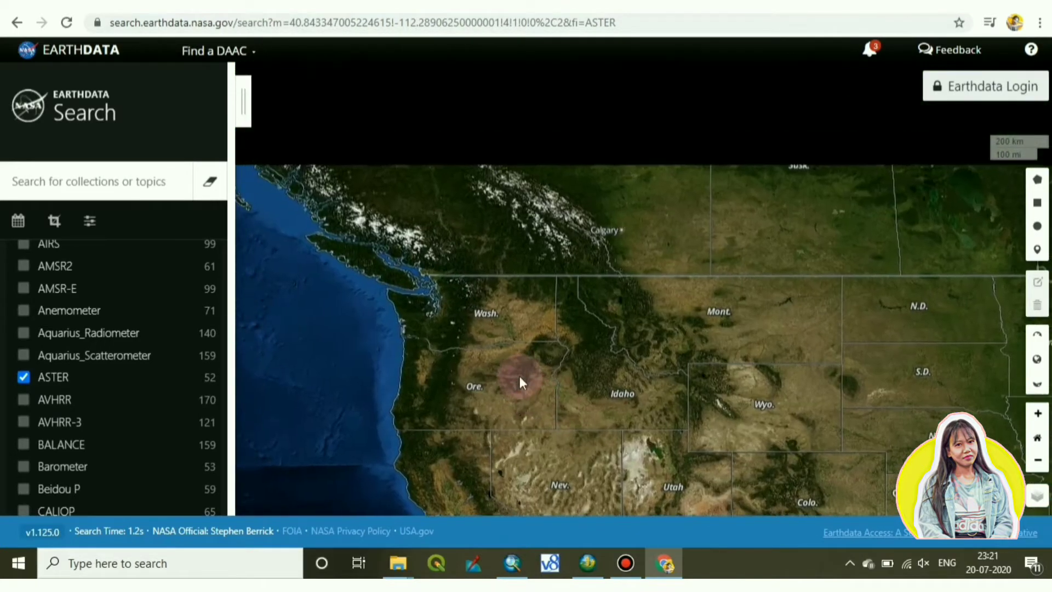
double_click(495, 326)
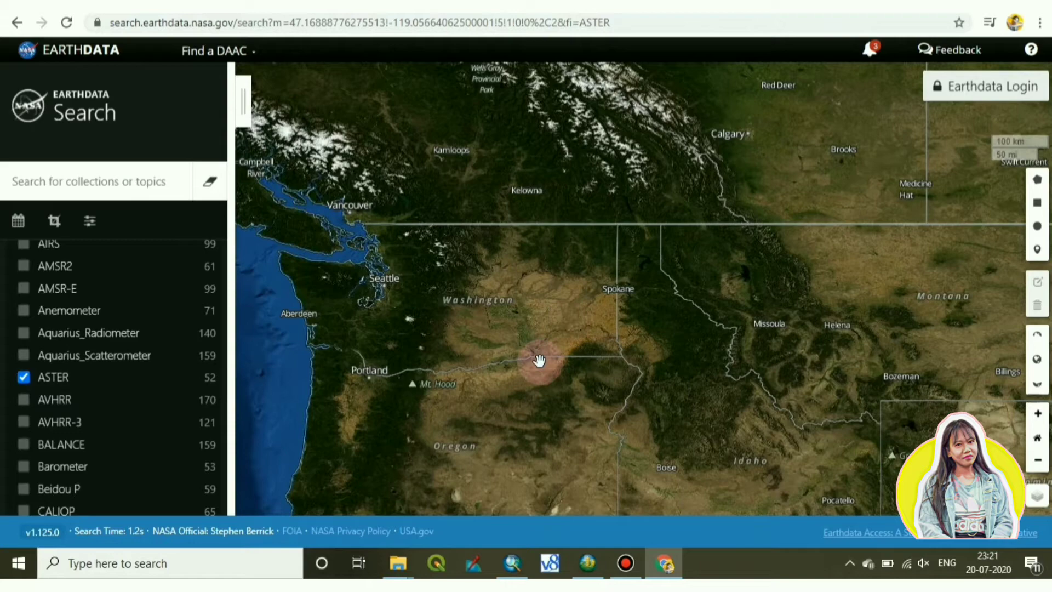
left_click_drag(483, 324, 486, 466)
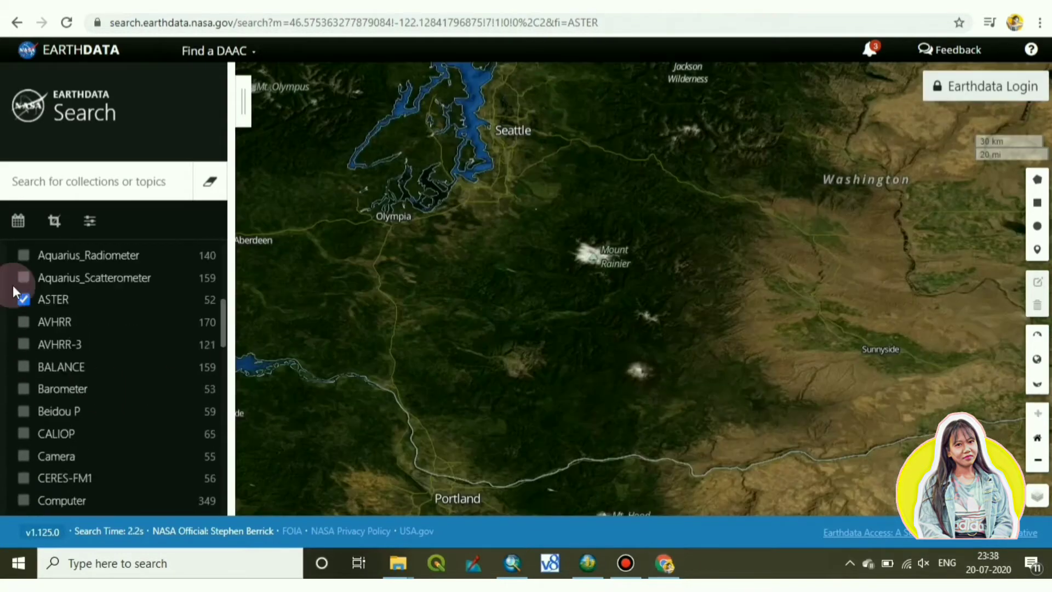
Draw a rectangular search area from Seattle to Portland and show the collection results again.
left_click(60, 222)
left_click(65, 271)
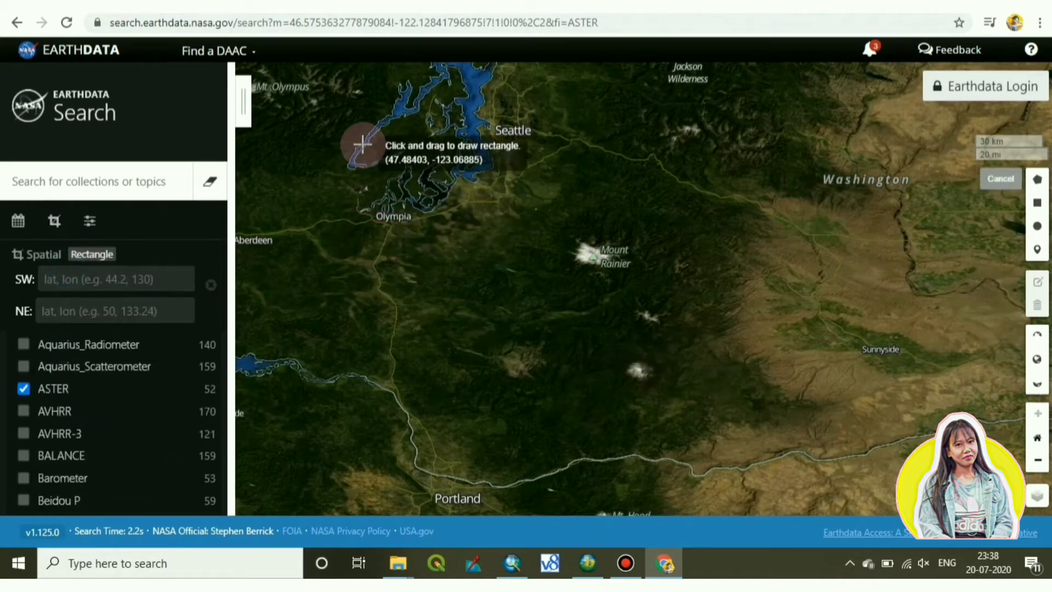
mouse_move(369, 137)
left_mouse_down()
mouse_move(470, 323)
mouse_move(610, 442)
mouse_move(671, 508)
mouse_move(689, 500)
left_mouse_up()
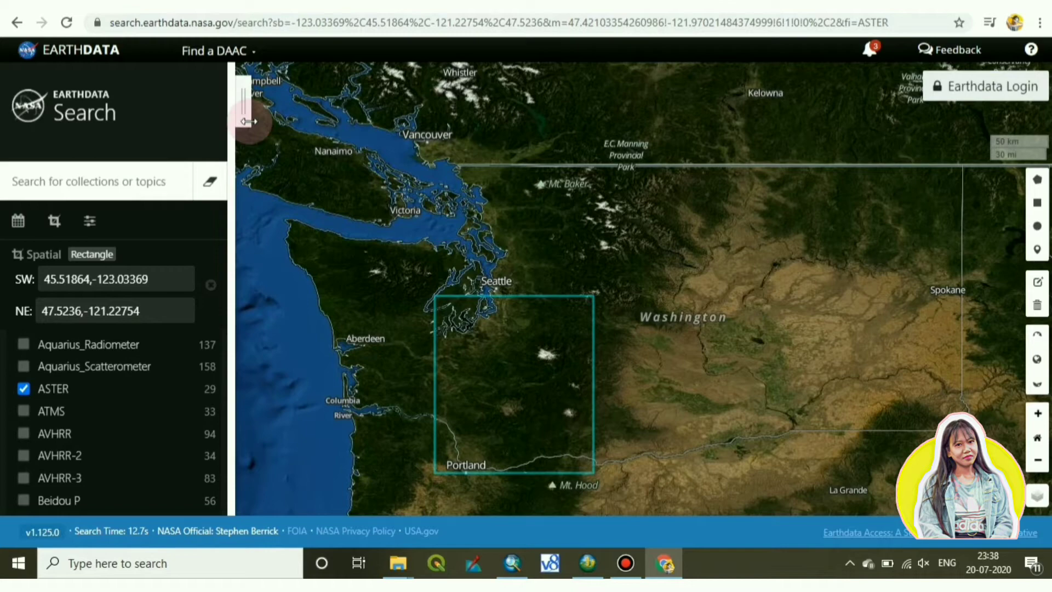
left_click(240, 101)
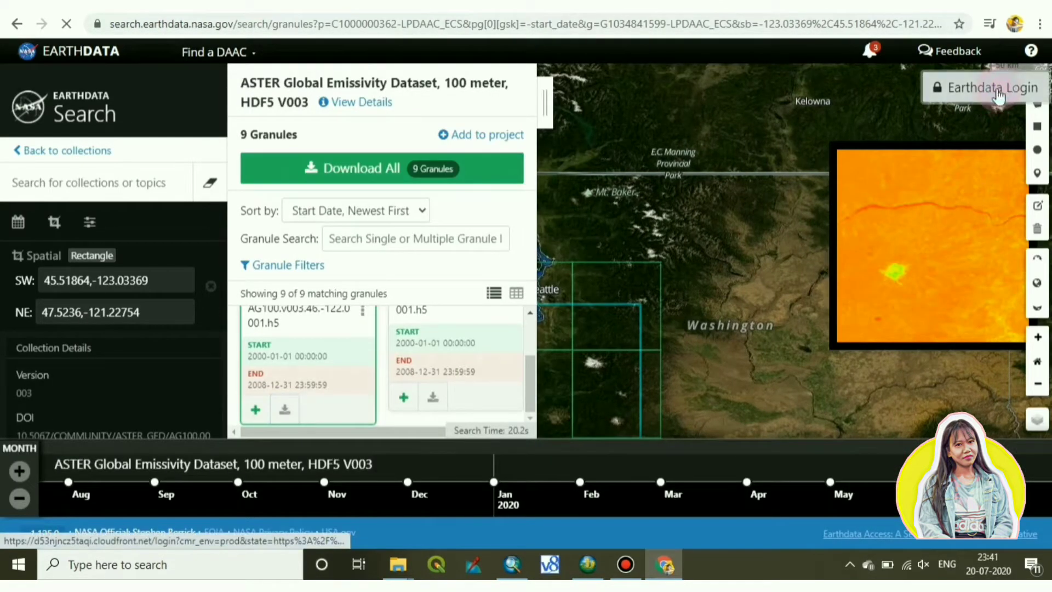
Go from Earthdata Login to the registration page and start entering a new username.
left_click(989, 88)
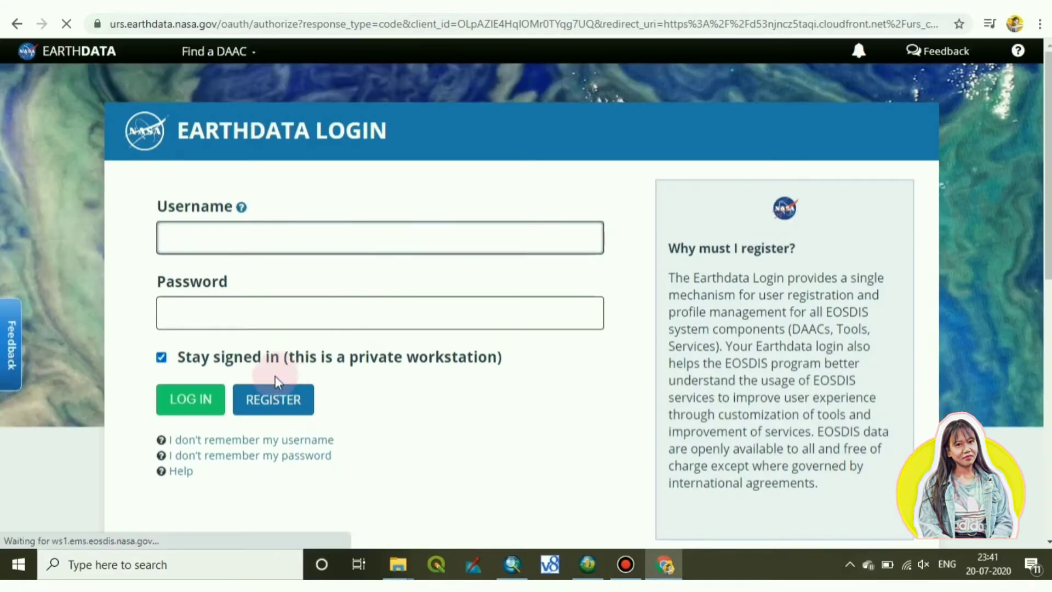
left_click(274, 405)
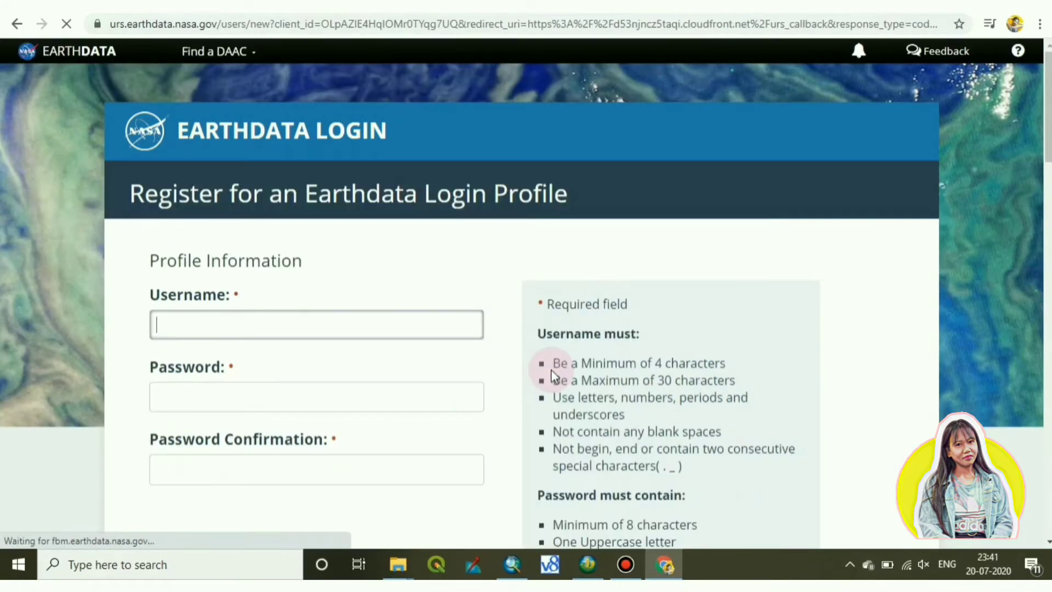
left_click(237, 311)
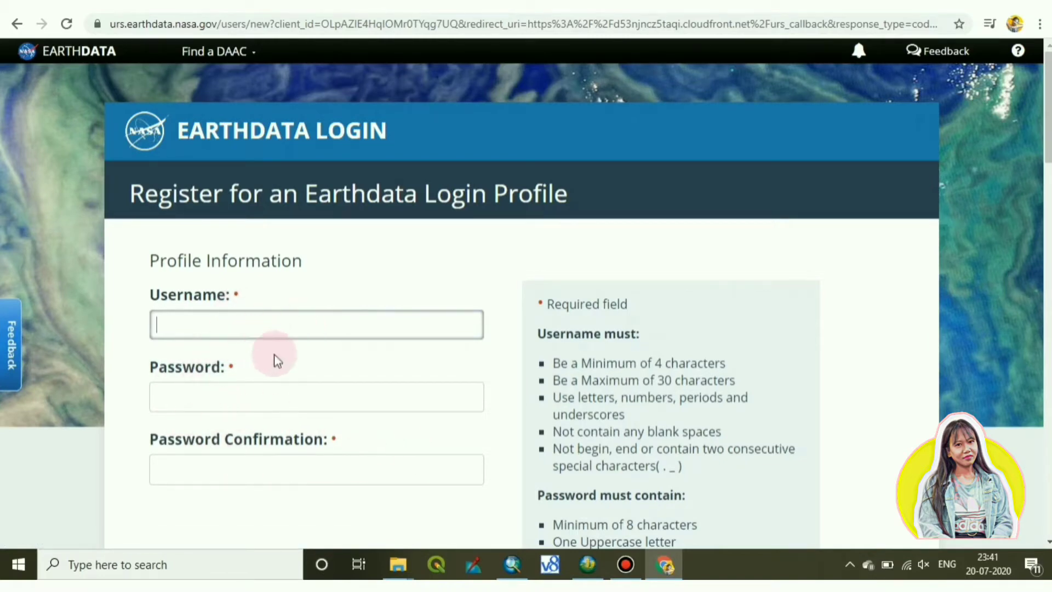
scroll(282, 357, "down", 1)
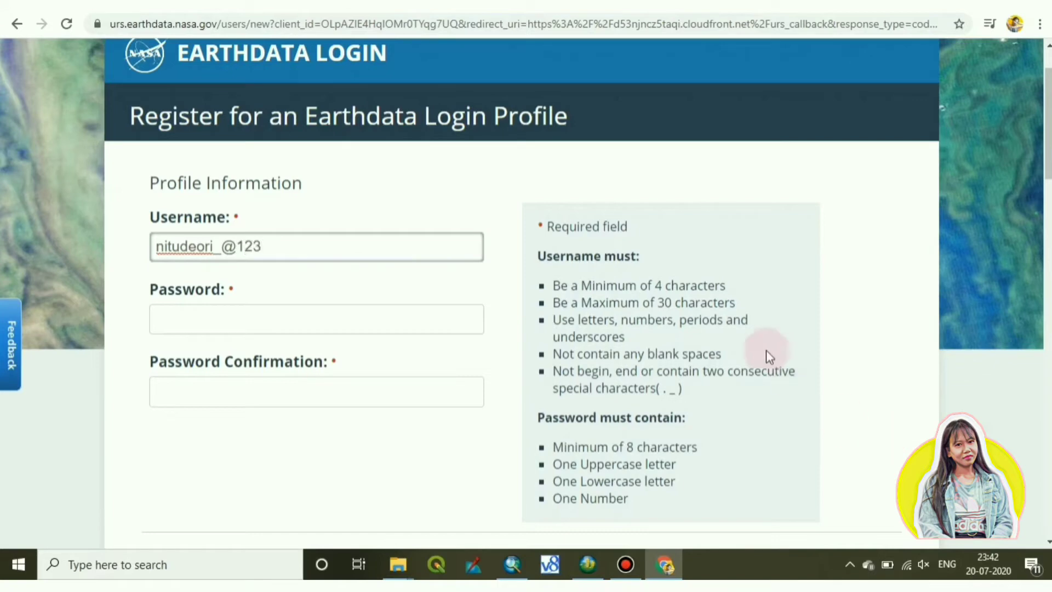
Enter the account password and repeat it in the Password Confirmation field.
left_click(207, 313)
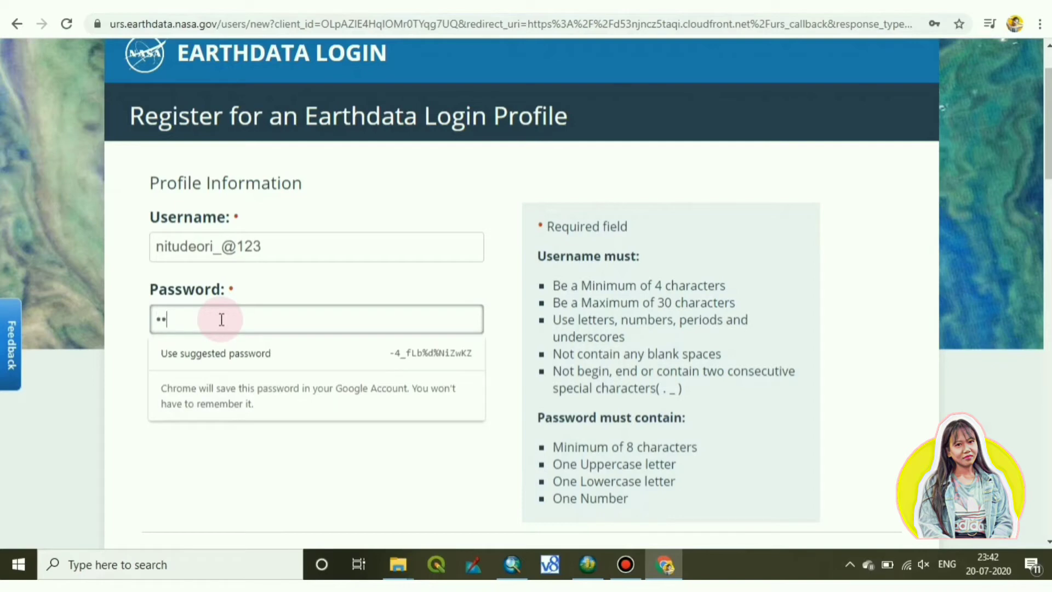
type("••")
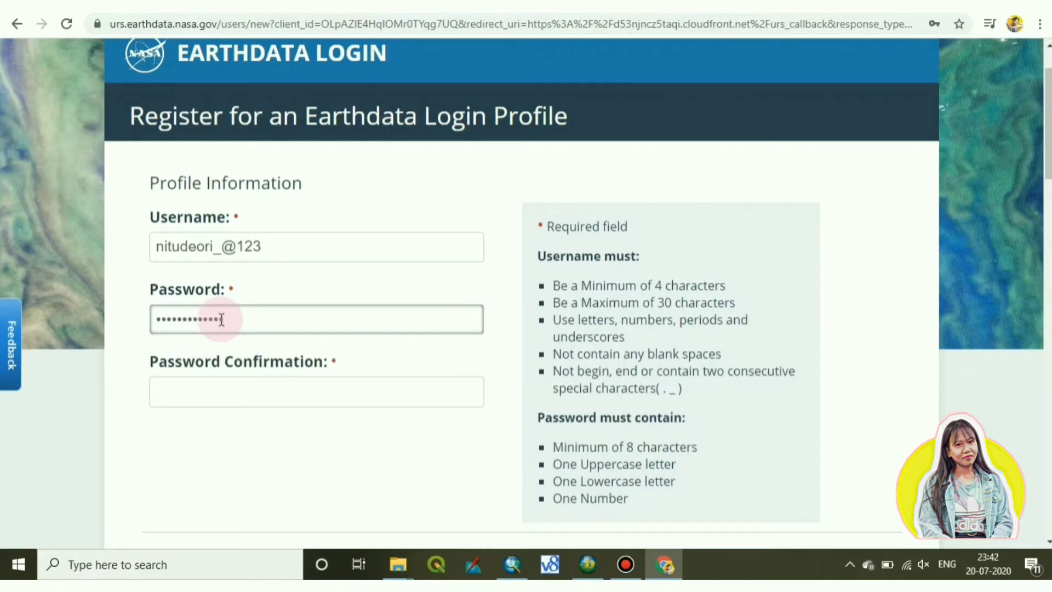
type("•••")
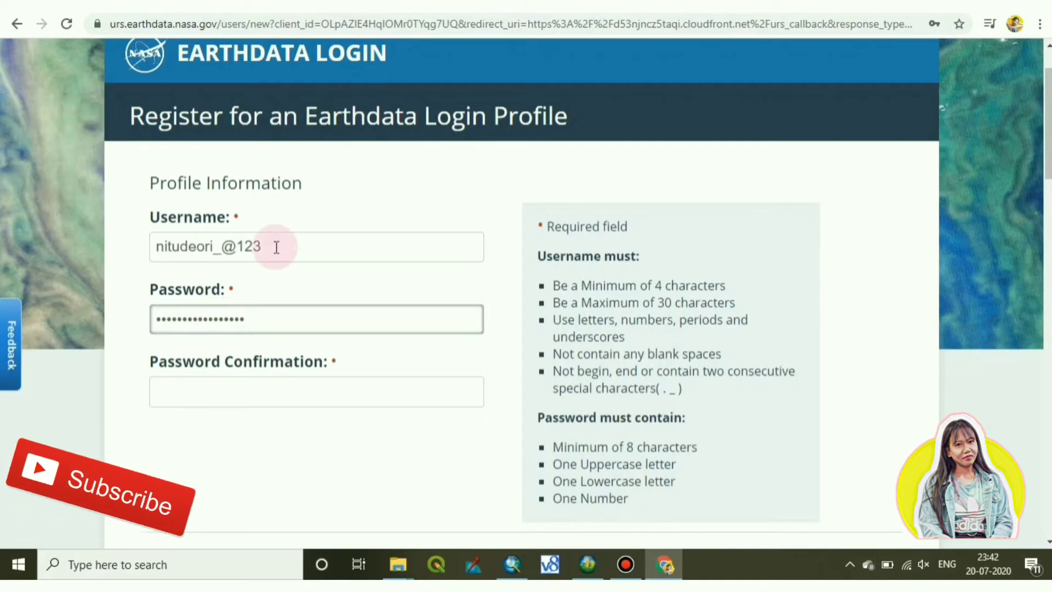
left_click(179, 399)
type("••")
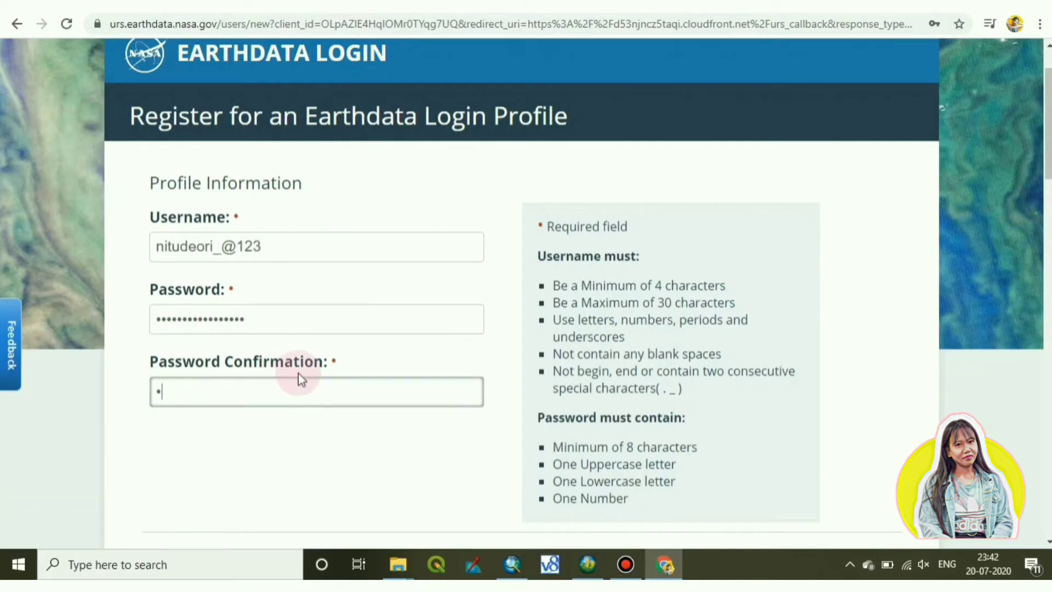
type("•••••••••••••••")
Fill in the user's first name, last name and e-mail address on the registration form.
scroll(298, 372, "down", 5)
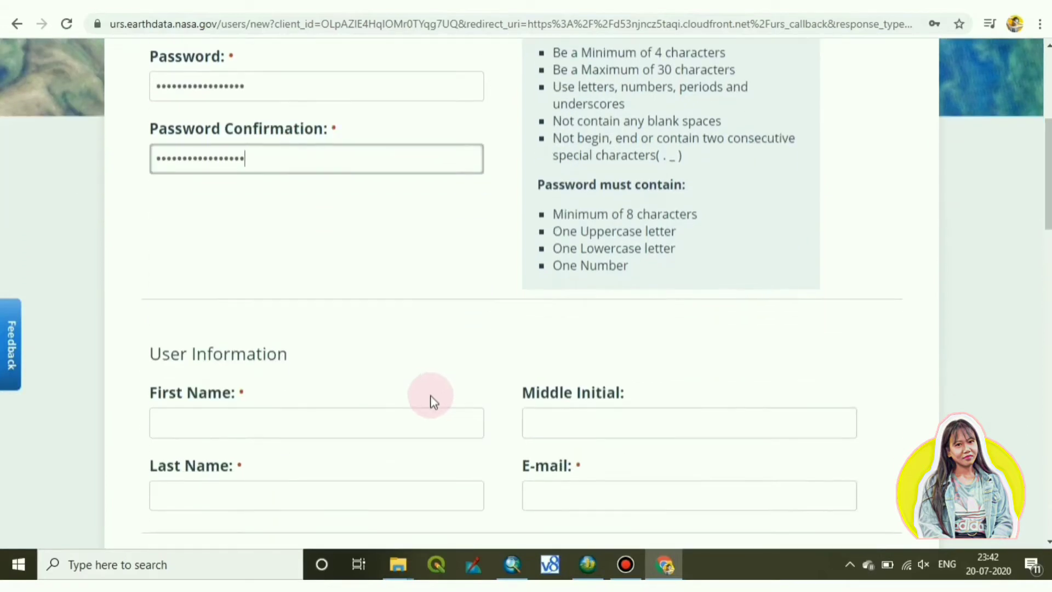
left_click(253, 341)
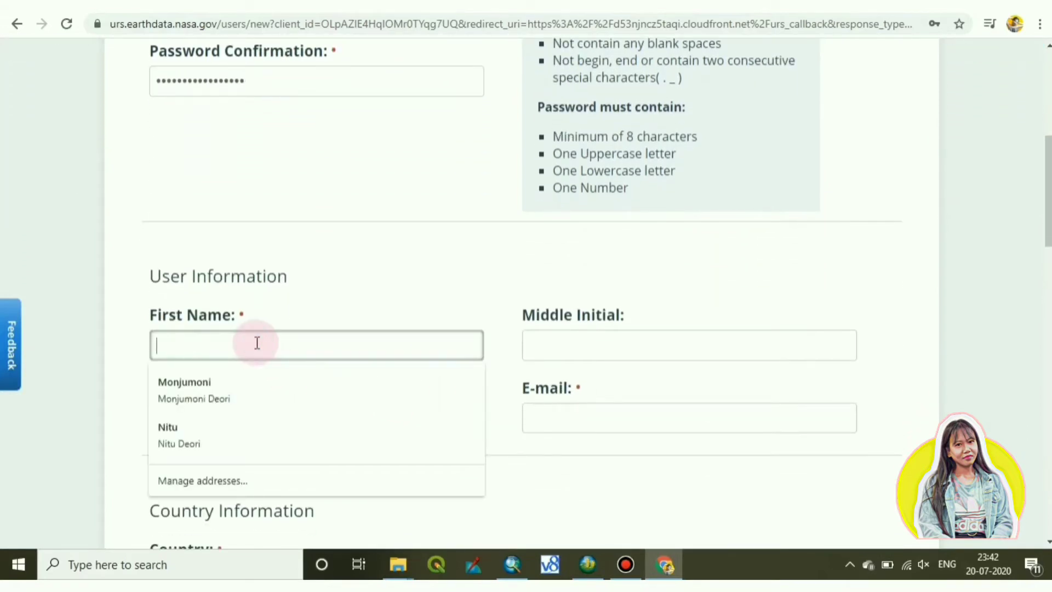
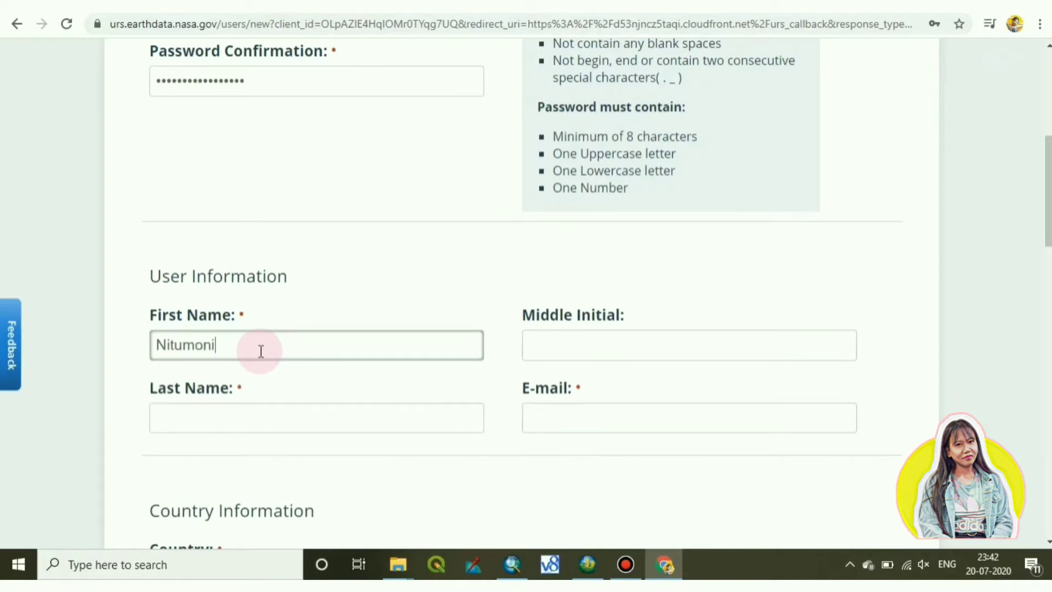
left_click(239, 411)
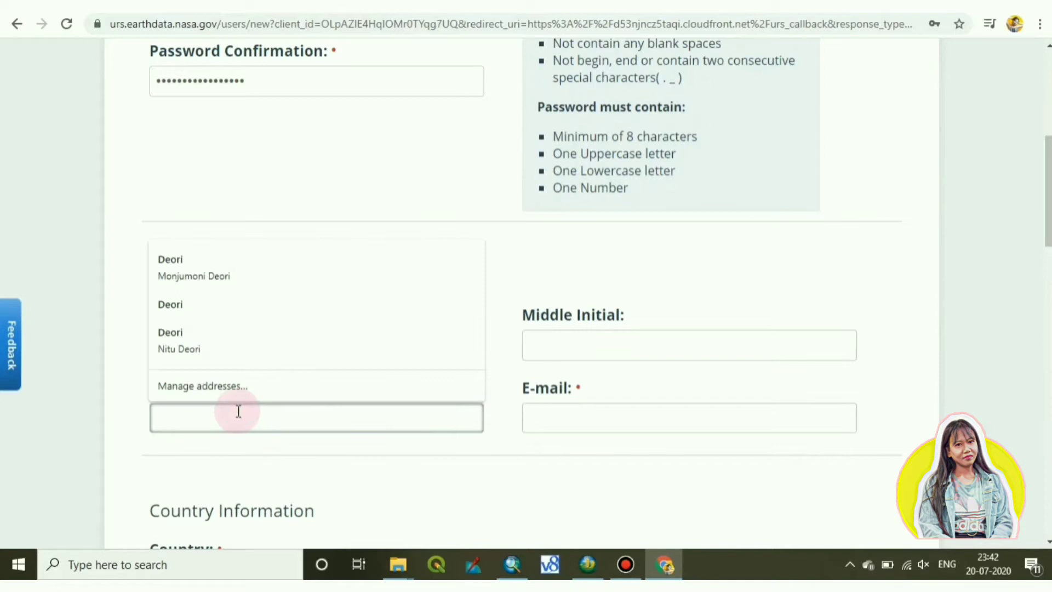
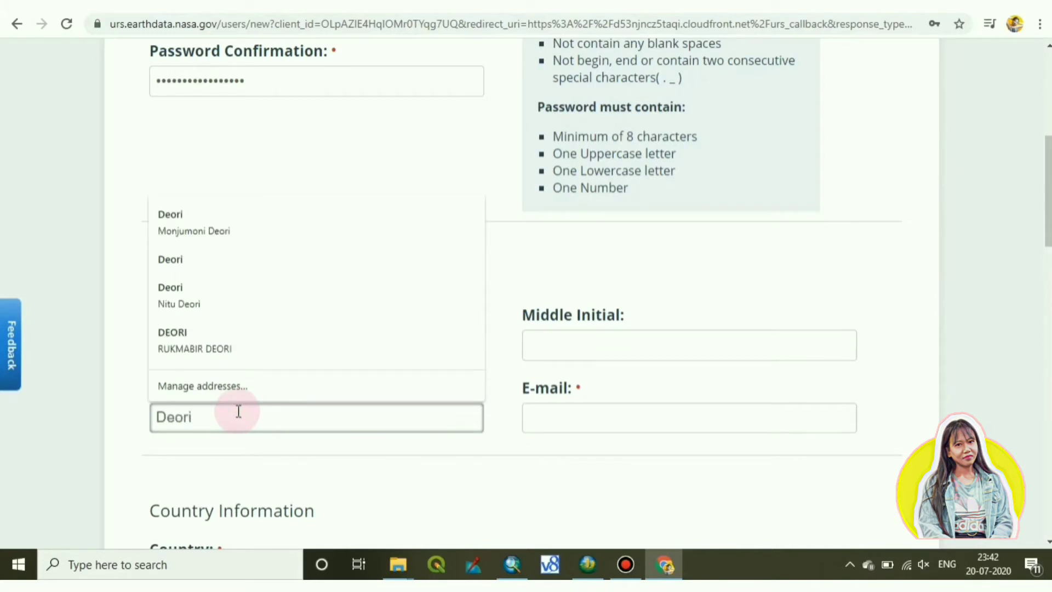
left_click(603, 415)
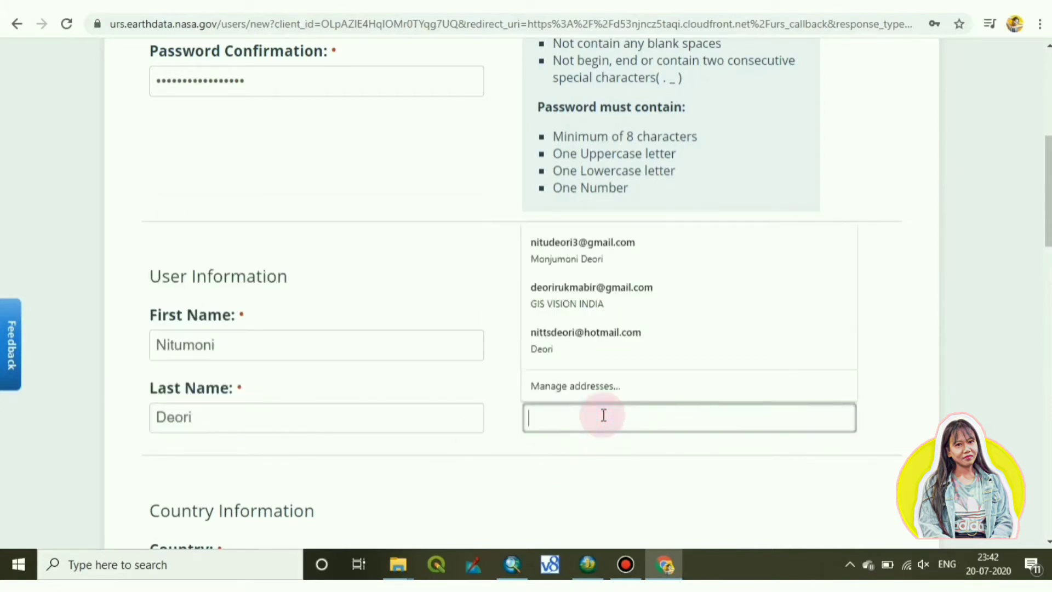
type("NI")
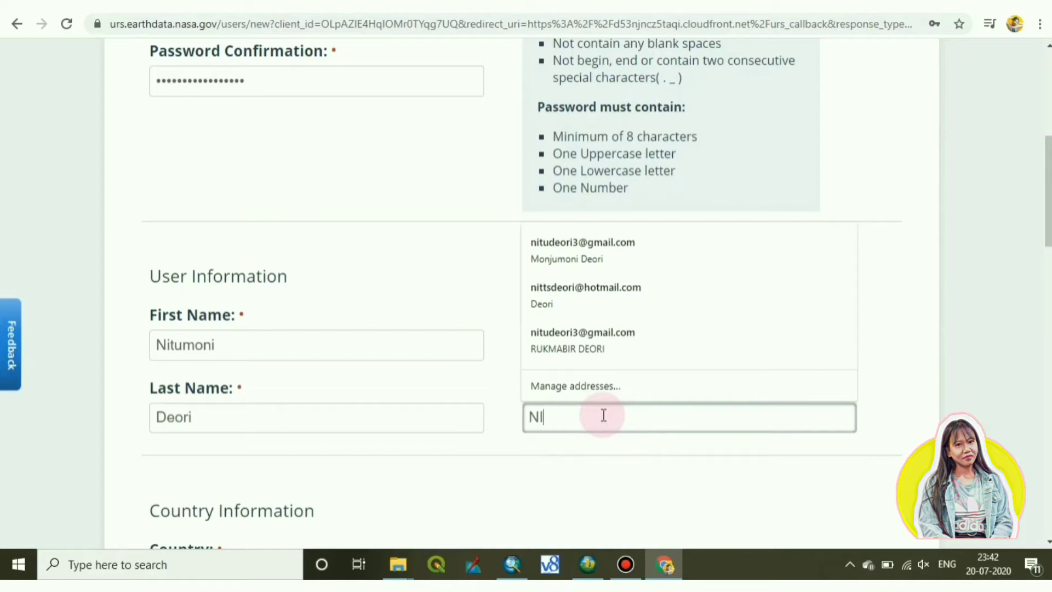
type("TUD")
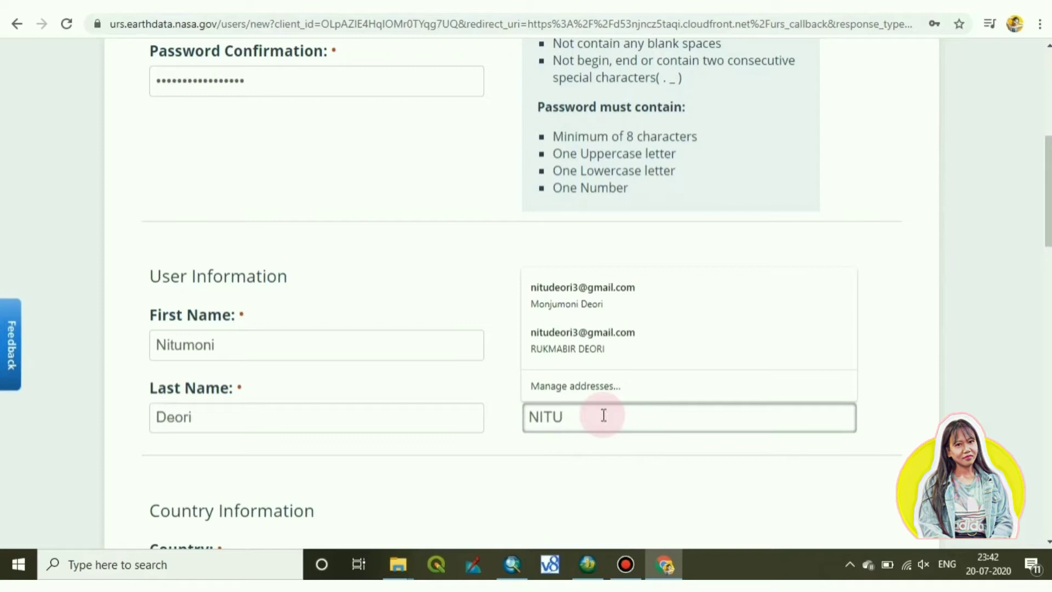
key("BackSpace")
key("BackSpace")
key("BackSpace")
key("BackSpace")
type("nitu")
Dismiss the e-mail suggestions and select India from the Country list.
left_click(551, 461)
scroll(450, 496, "down", 3)
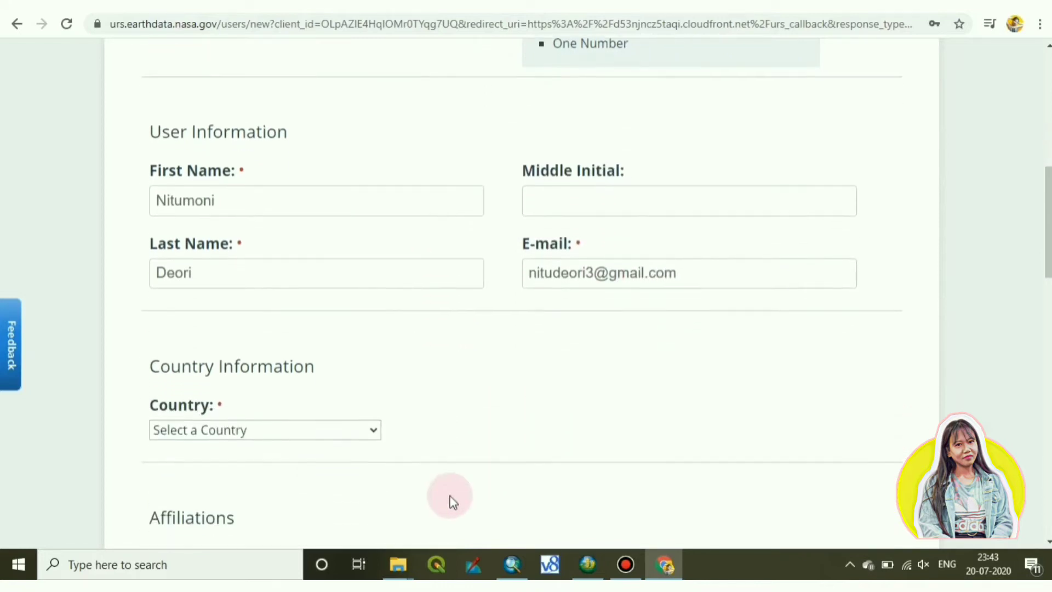
left_click(298, 420)
scroll(266, 359, "down", 15)
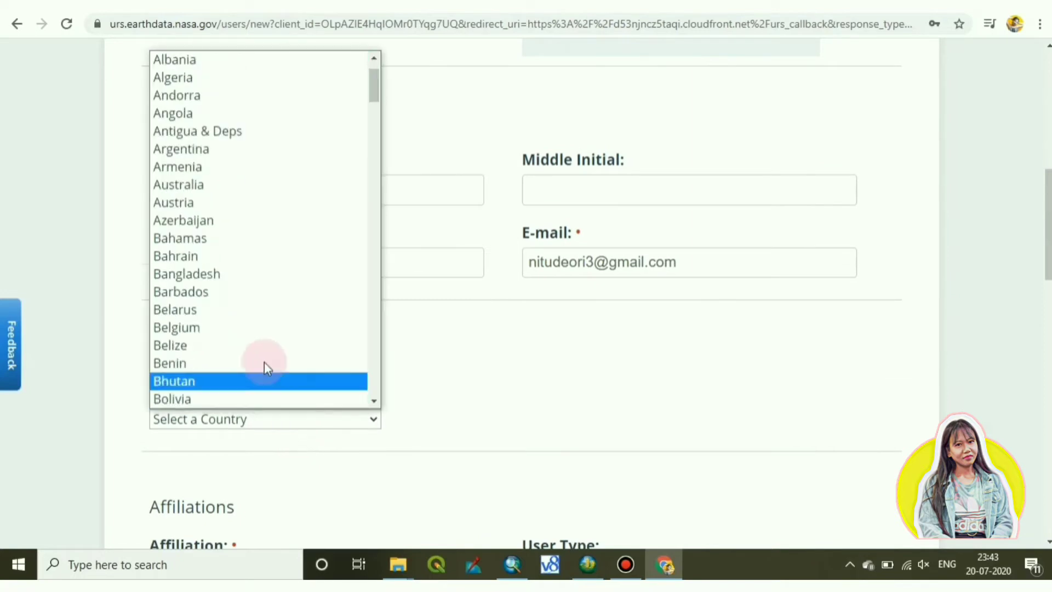
scroll(275, 362, "down", 17)
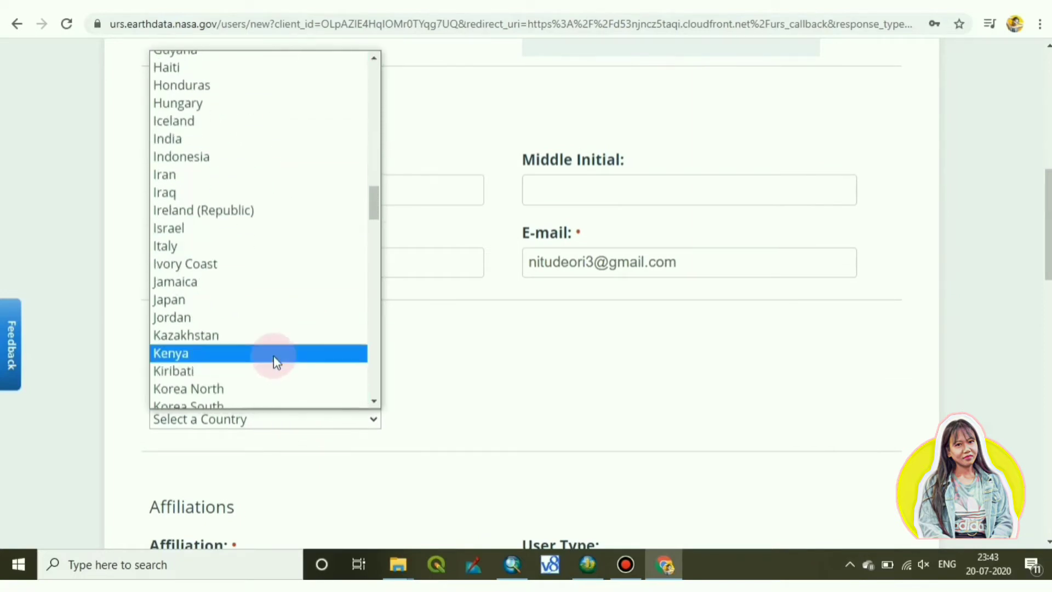
scroll(266, 313, "down", 10)
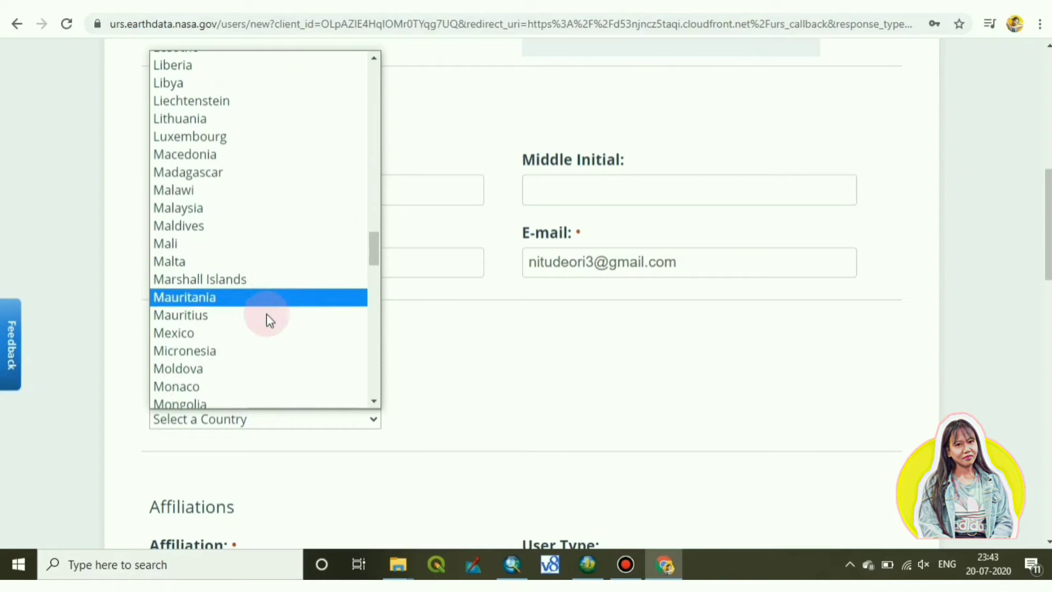
scroll(267, 322, "down", 5)
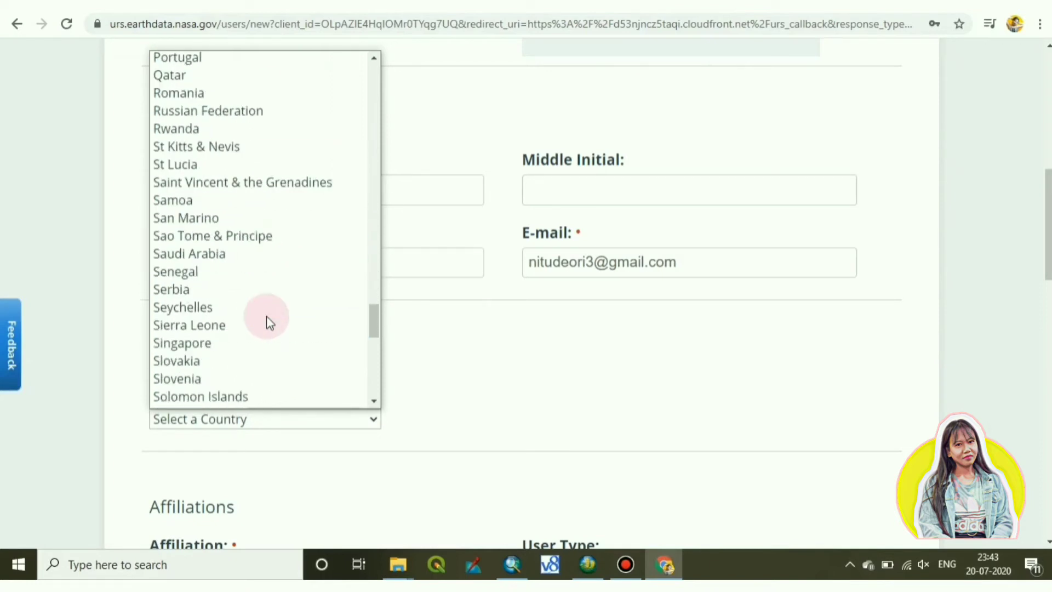
scroll(266, 322, "down", 6)
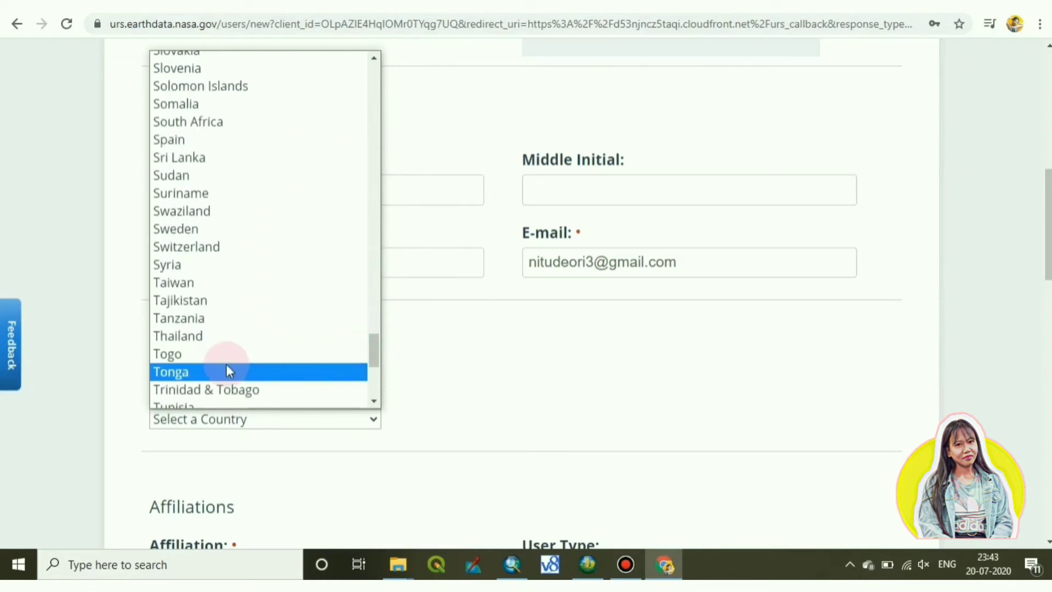
scroll(242, 356, "up", 13)
scroll(246, 353, "up", 20)
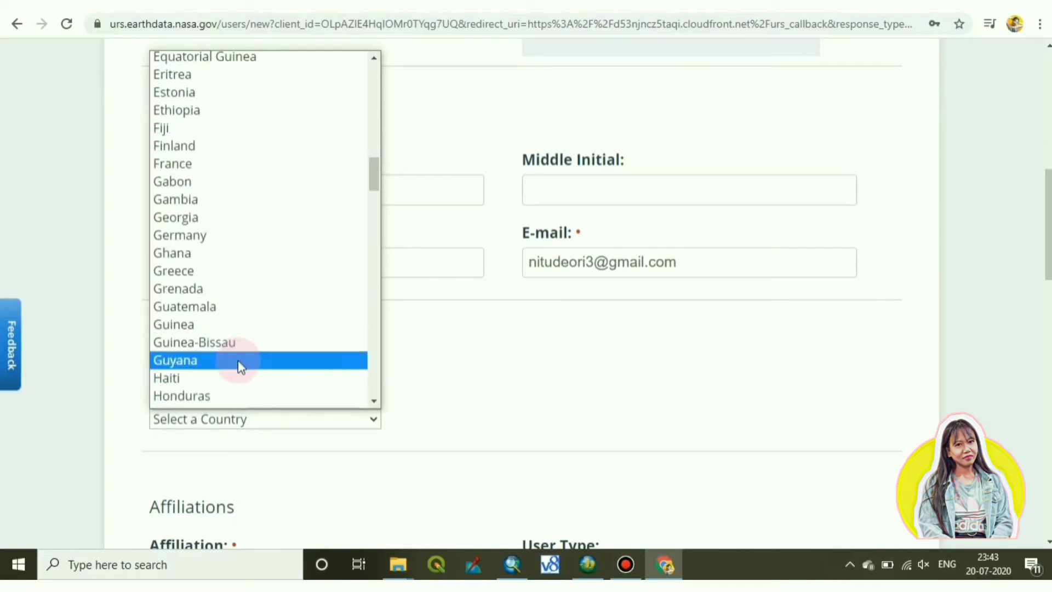
scroll(237, 357, "up", 6)
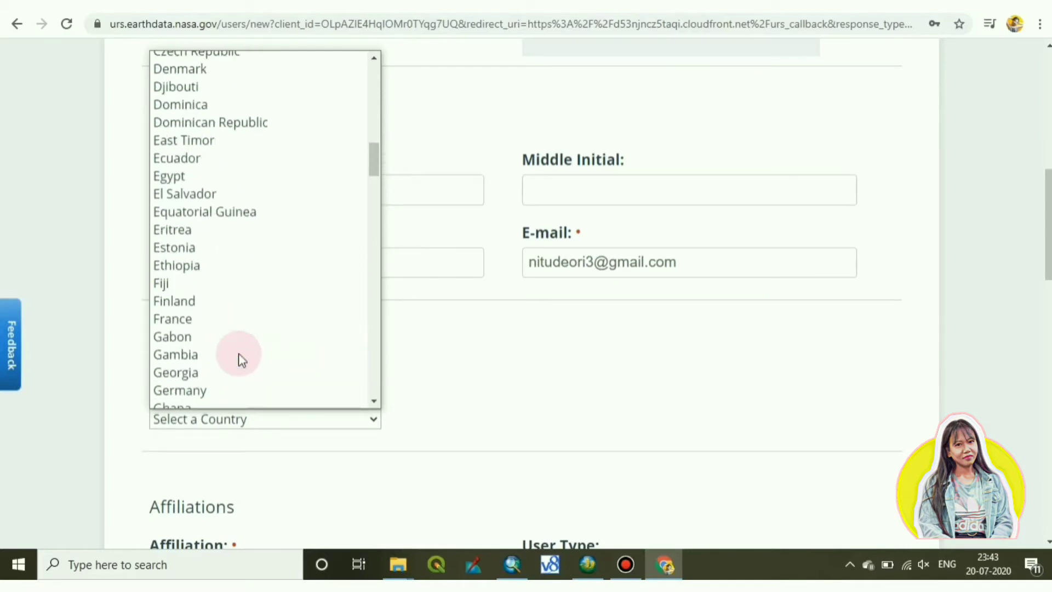
scroll(239, 354, "down", 6)
scroll(242, 360, "down", 6)
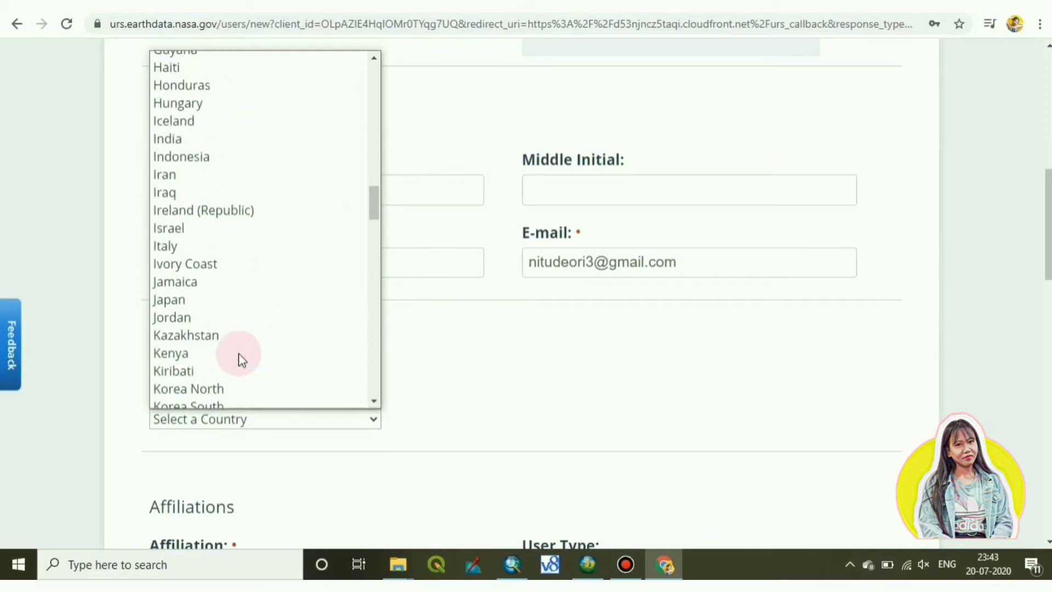
left_click(230, 136)
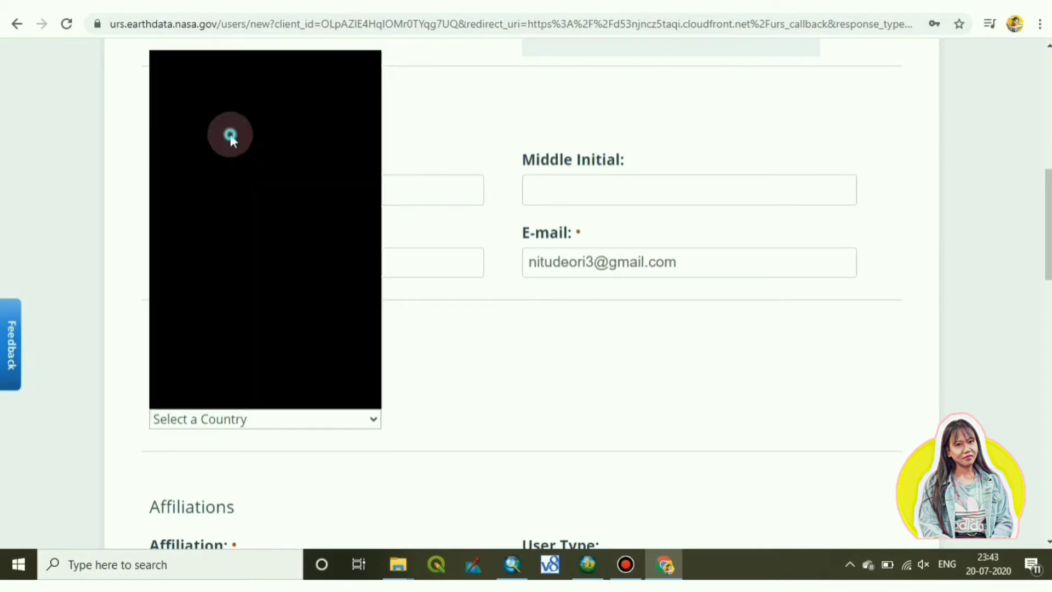
scroll(304, 420, "down", 6)
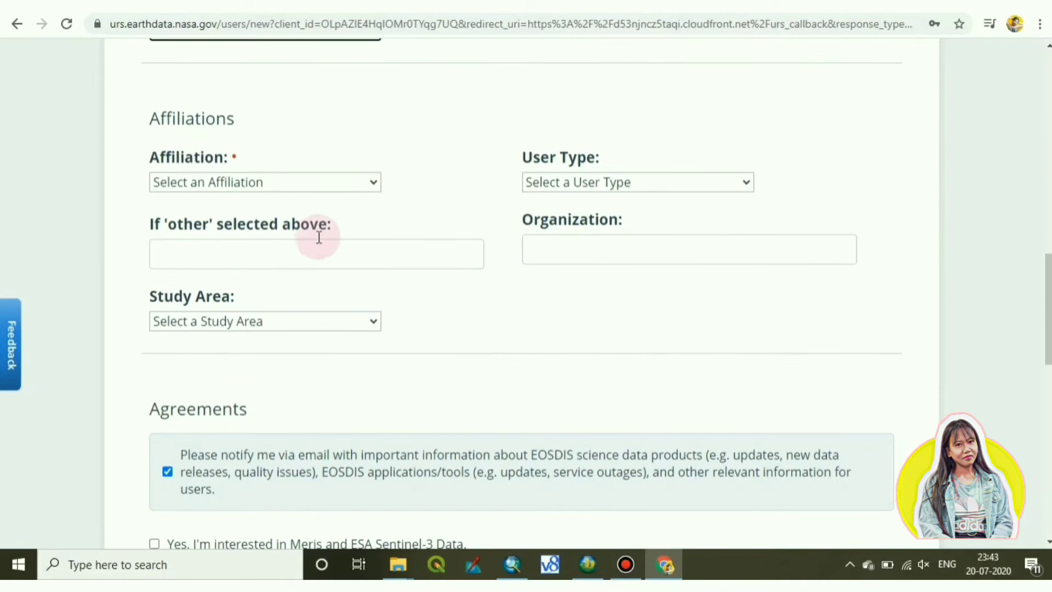
Set the affiliation to Education and the user type to Application.
left_click(336, 180)
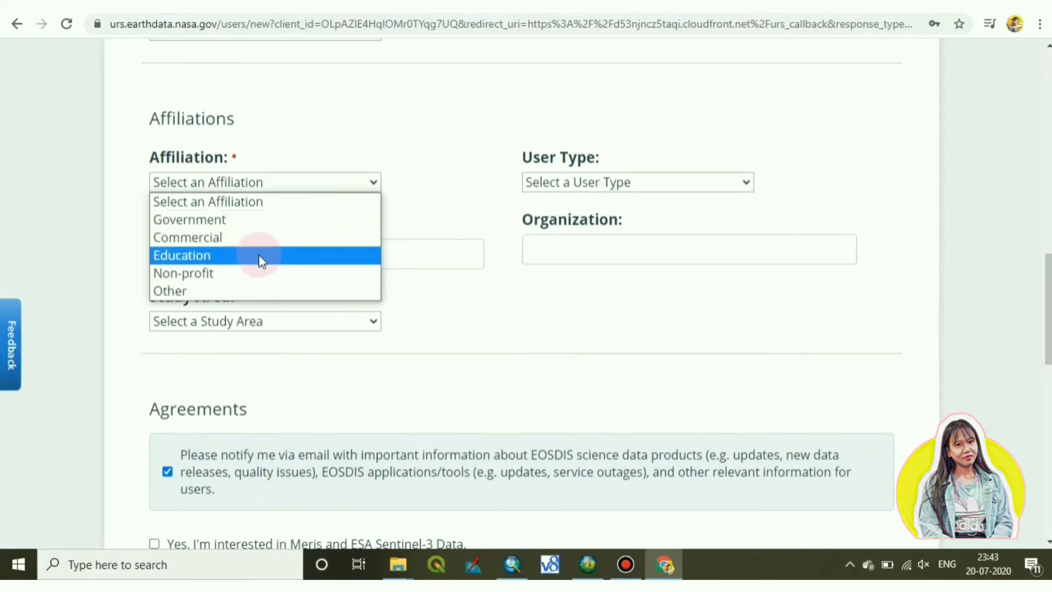
left_click(261, 255)
left_click(617, 185)
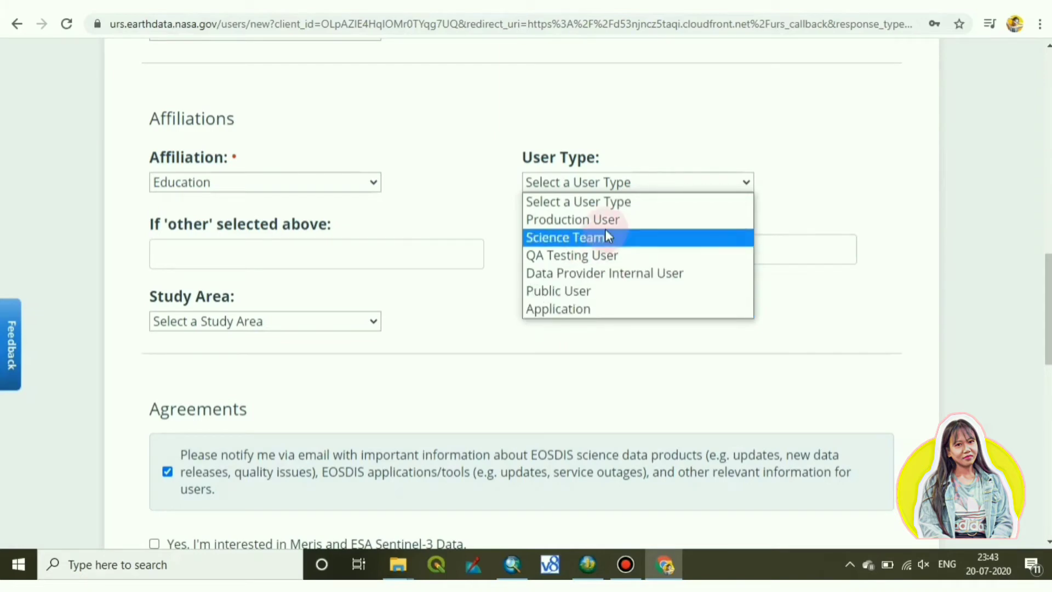
left_click(607, 313)
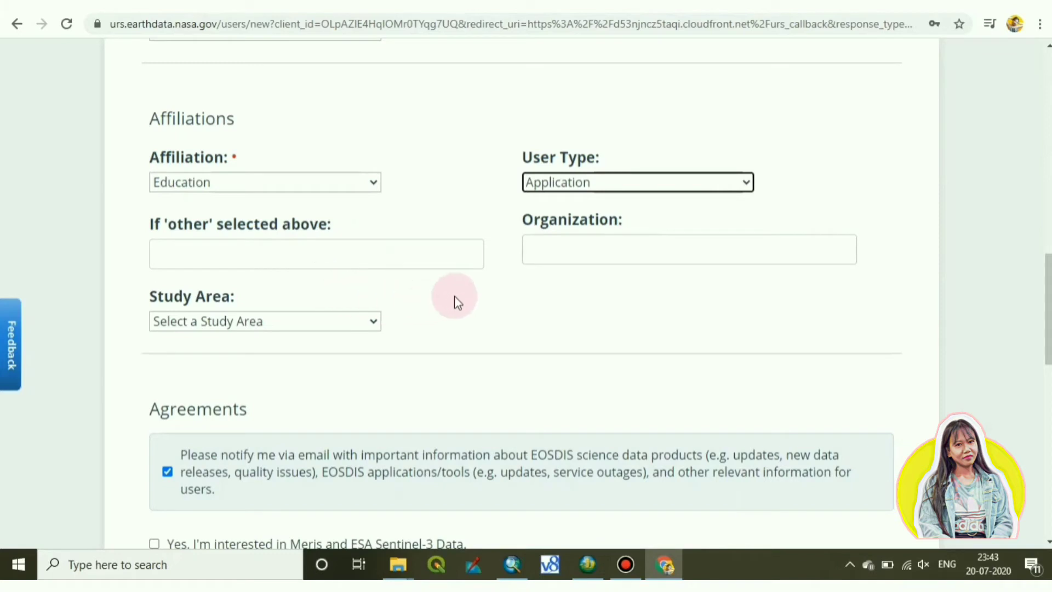
Choose Land Processes as the study area.
left_click(262, 325)
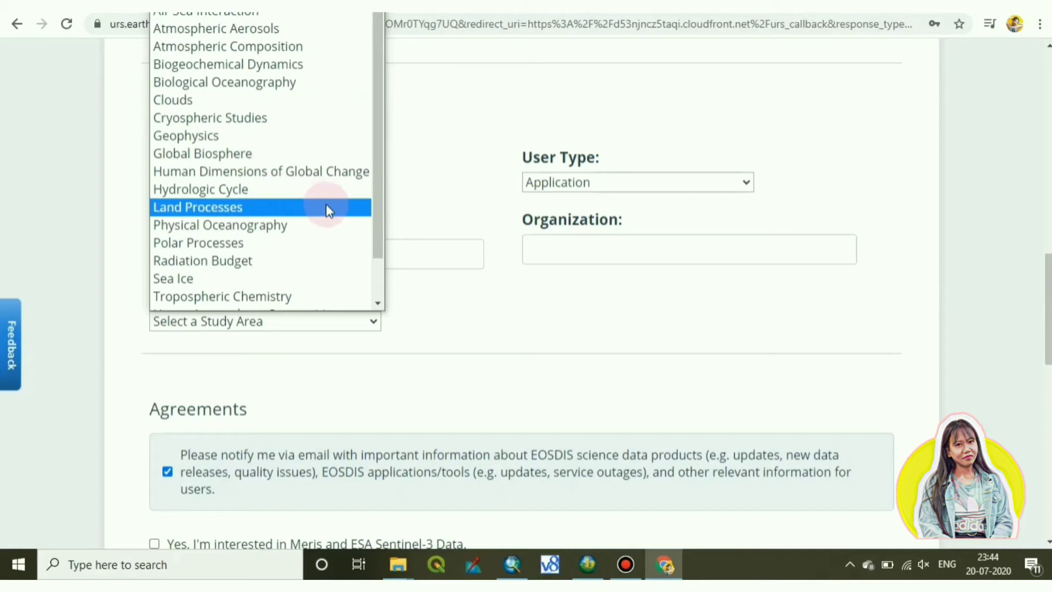
scroll(324, 253, "down", 1)
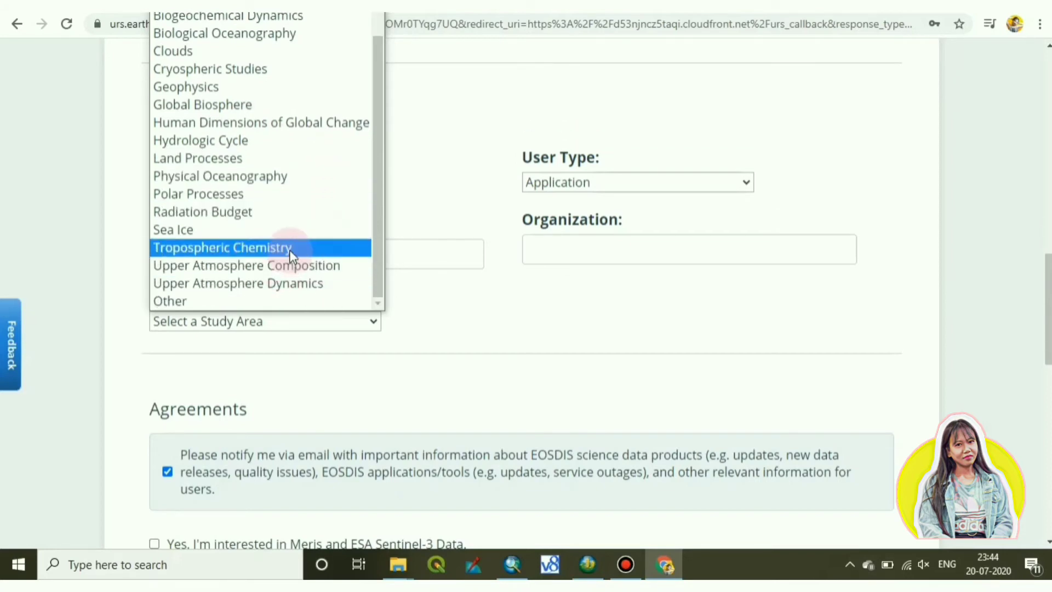
left_click(300, 159)
scroll(414, 291, "down", 5)
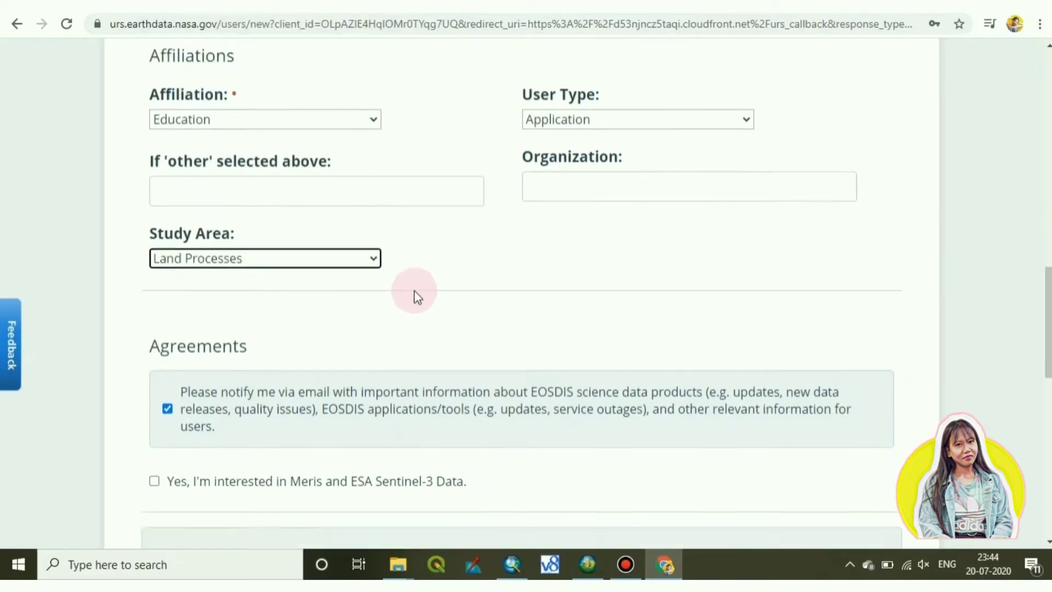
Tick the profile-access acknowledgement, leaving the Meris and Sentinel-3 opt-in unticked.
scroll(229, 329, "down", 1)
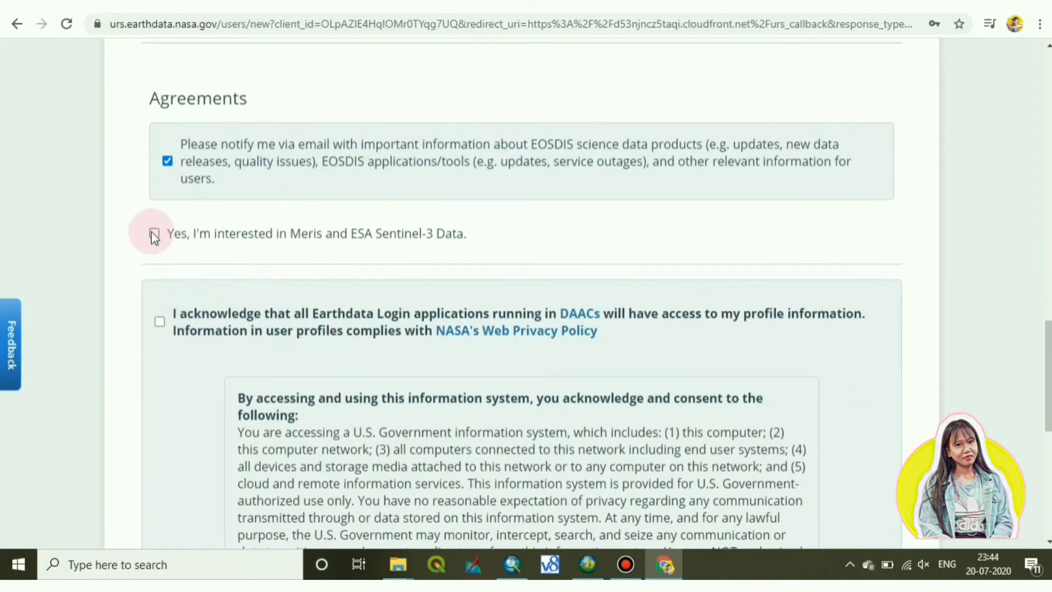
left_click(284, 257)
scroll(312, 277, "down", 2)
scroll(342, 290, "down", 5)
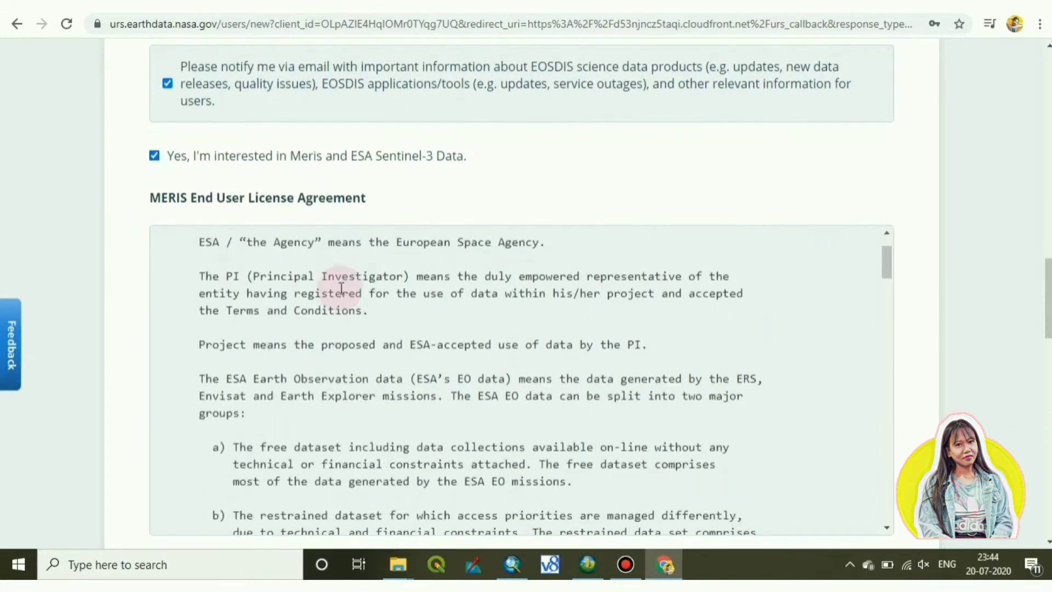
scroll(346, 294, "down", 15)
scroll(351, 318, "down", 8)
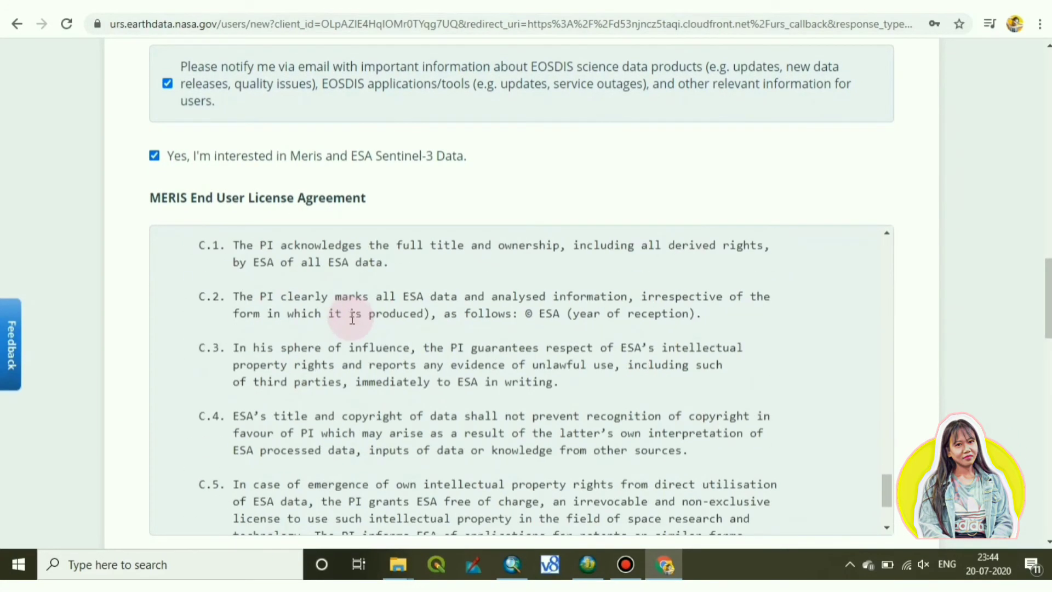
left_click(154, 155)
scroll(329, 246, "down", 3)
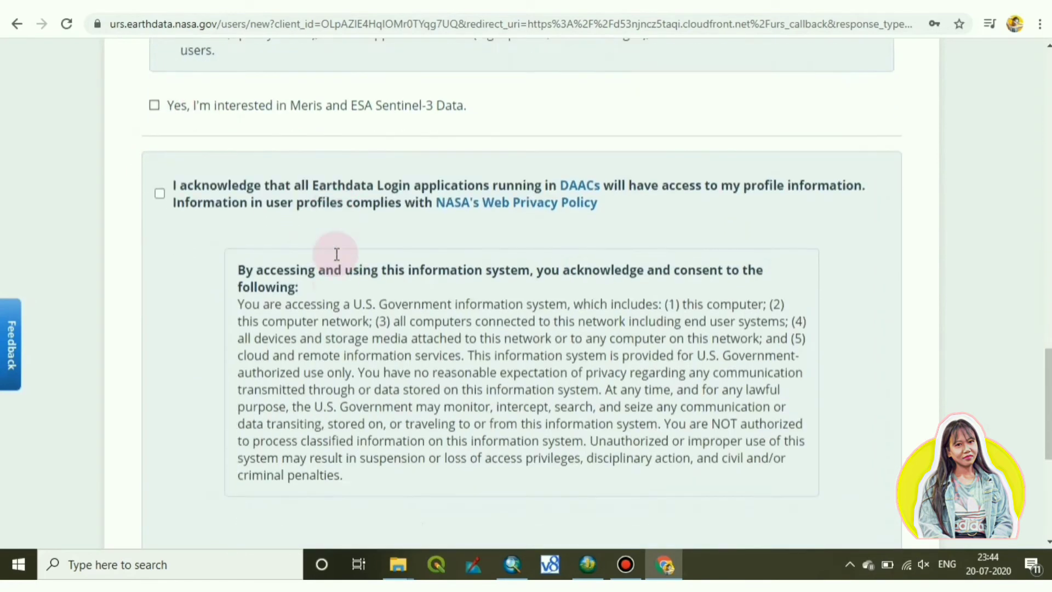
left_click(171, 89)
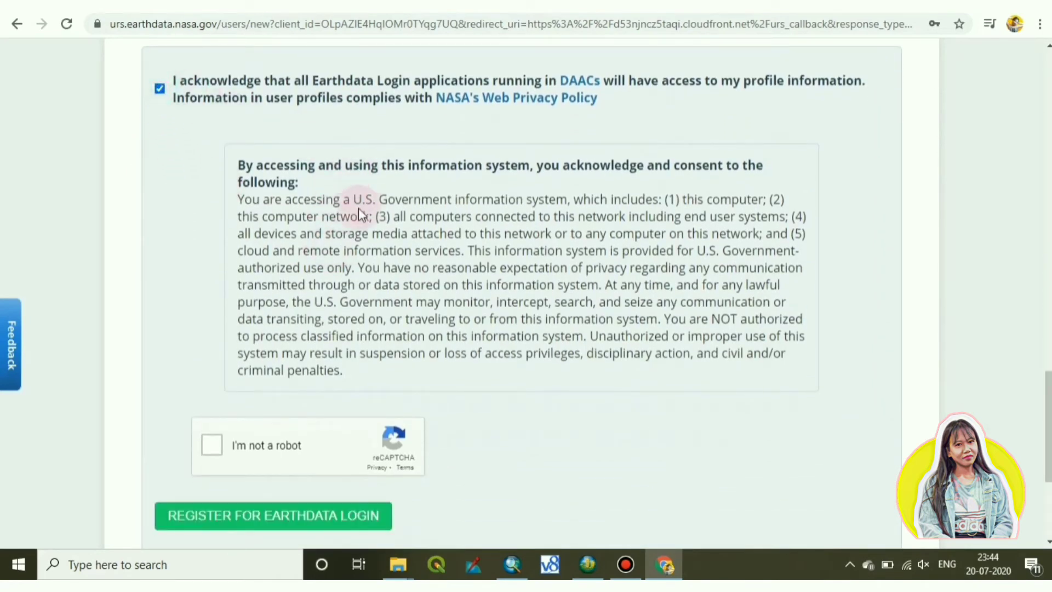
Pass the reCAPTCHA, submit the registration, and log in with the new account.
scroll(249, 342, "down", 2)
left_click(218, 374)
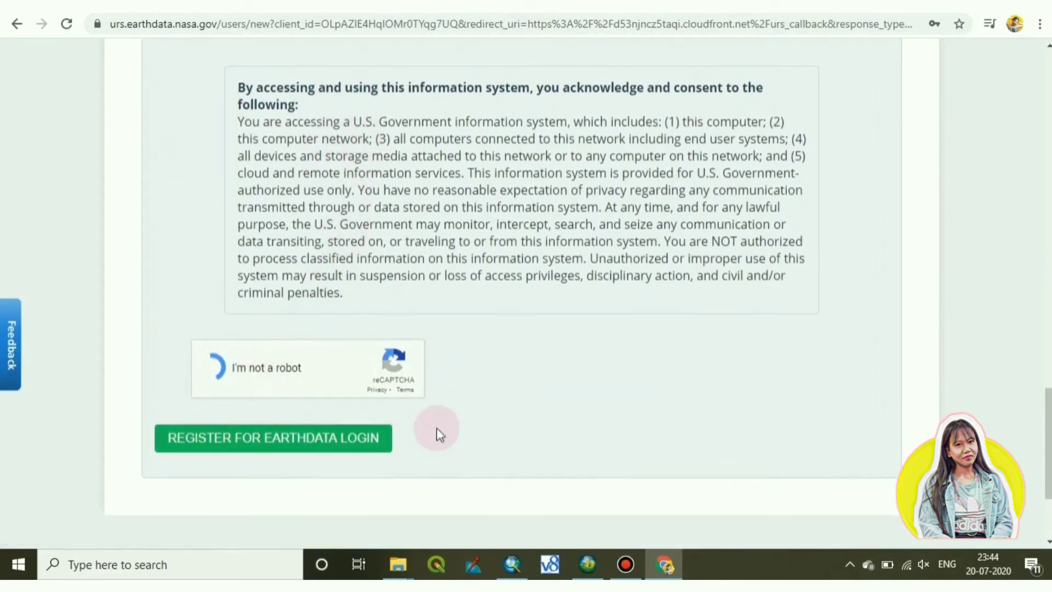
left_click(265, 439)
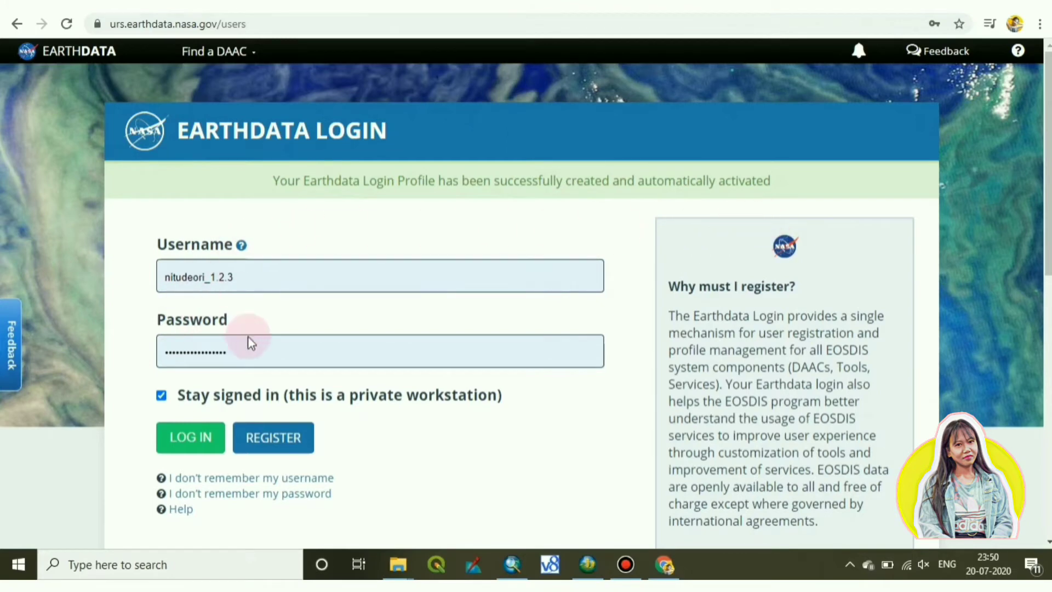
scroll(252, 340, "down", 1)
left_click(176, 367)
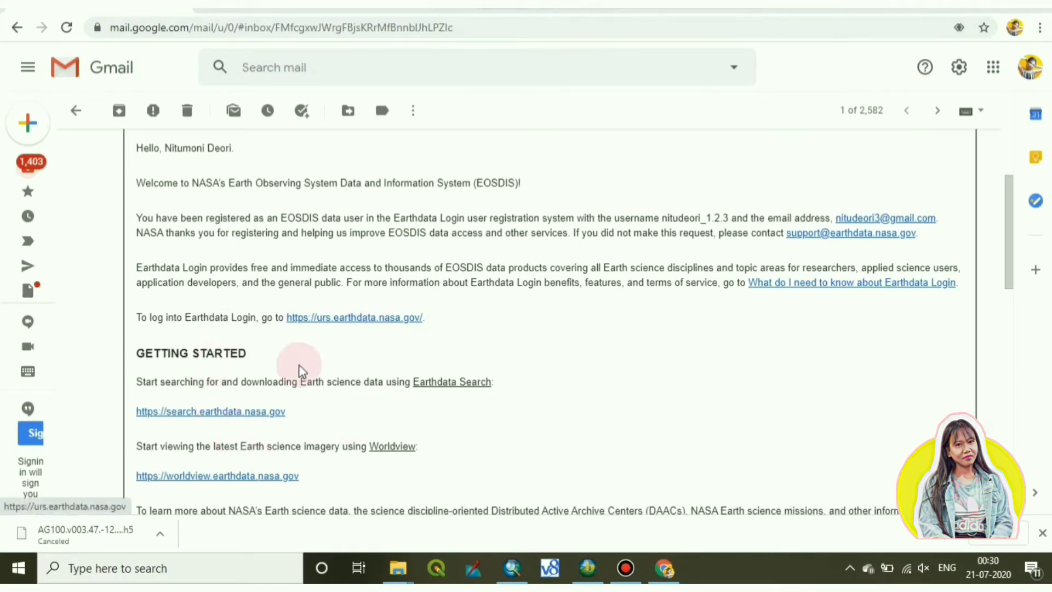
Follow the search.earthdata.nasa.gov link in the EOSDIS welcome email to open Earthdata Search.
left_click(236, 412)
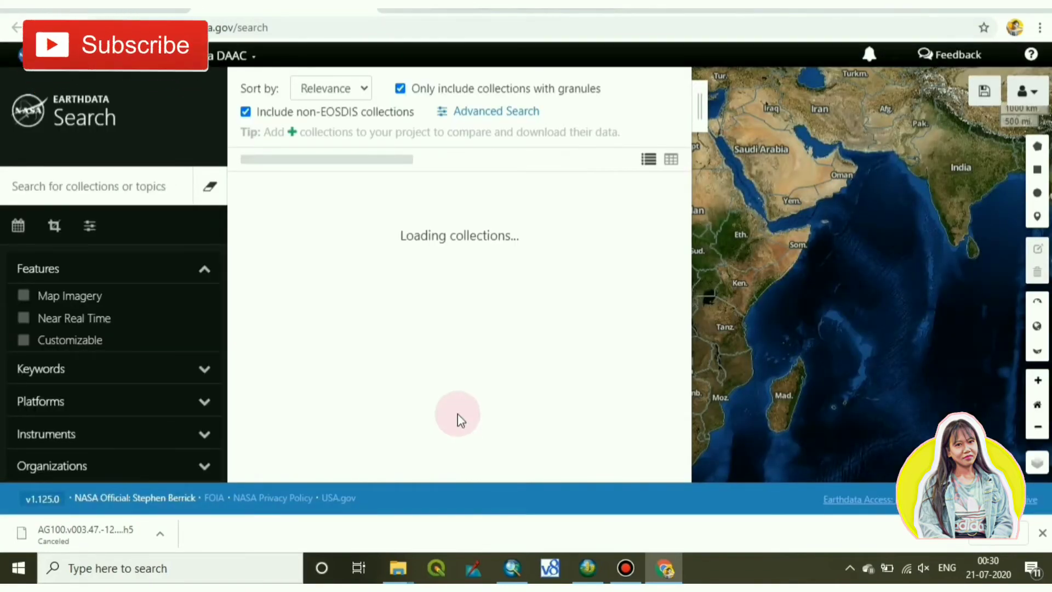
Hide the results panel and centre the map on Mount Rainier in western Washington.
left_click(700, 108)
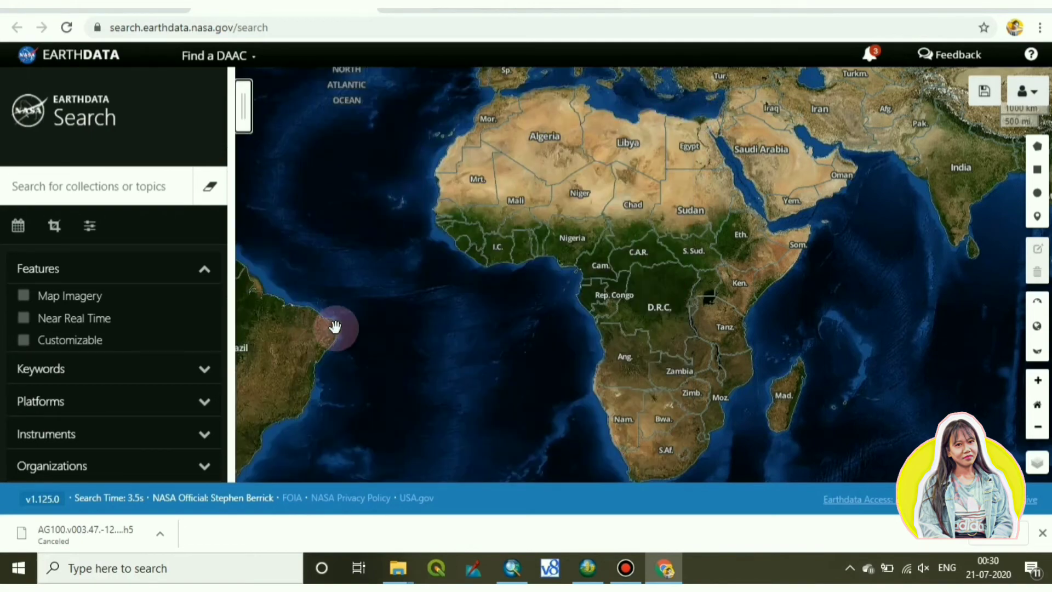
left_click_drag(443, 300, 894, 367)
left_click_drag(387, 192, 460, 298)
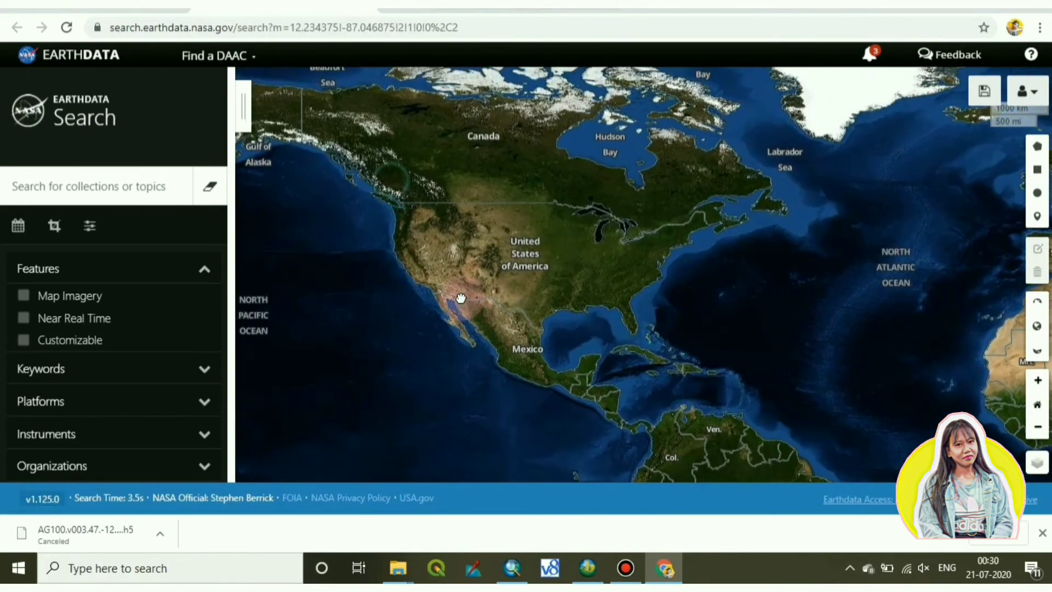
scroll(413, 194, "up", 2)
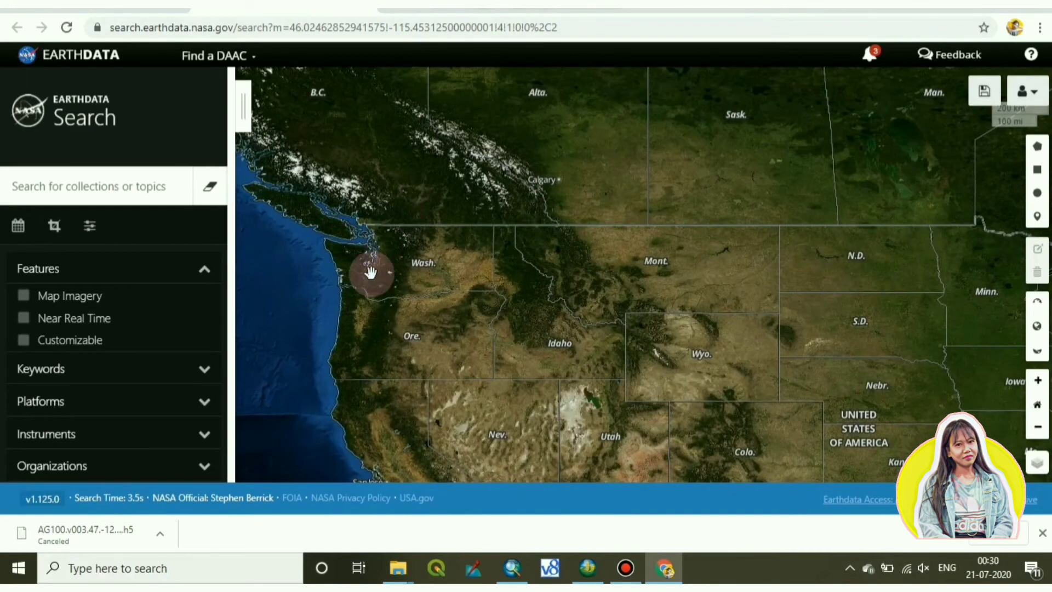
double_click(370, 273)
left_click_drag(371, 273, 498, 343)
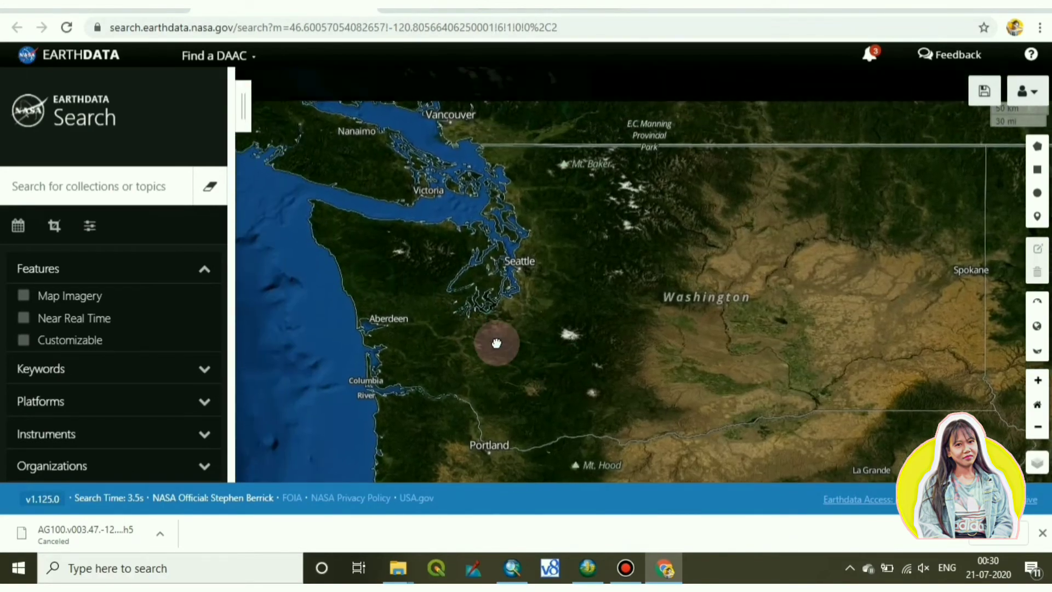
double_click(644, 356)
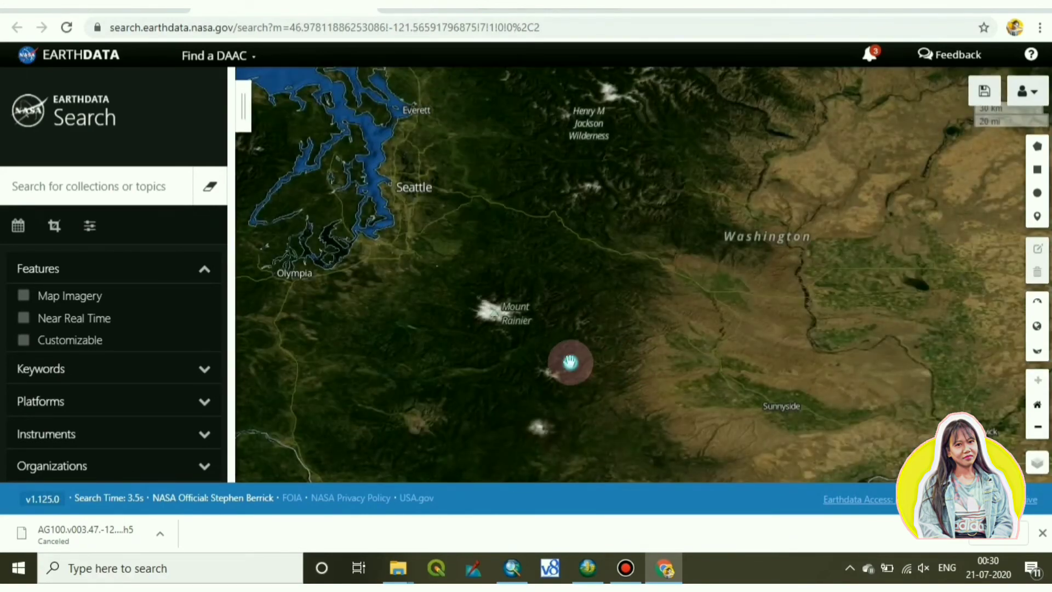
left_click_drag(568, 360, 587, 264)
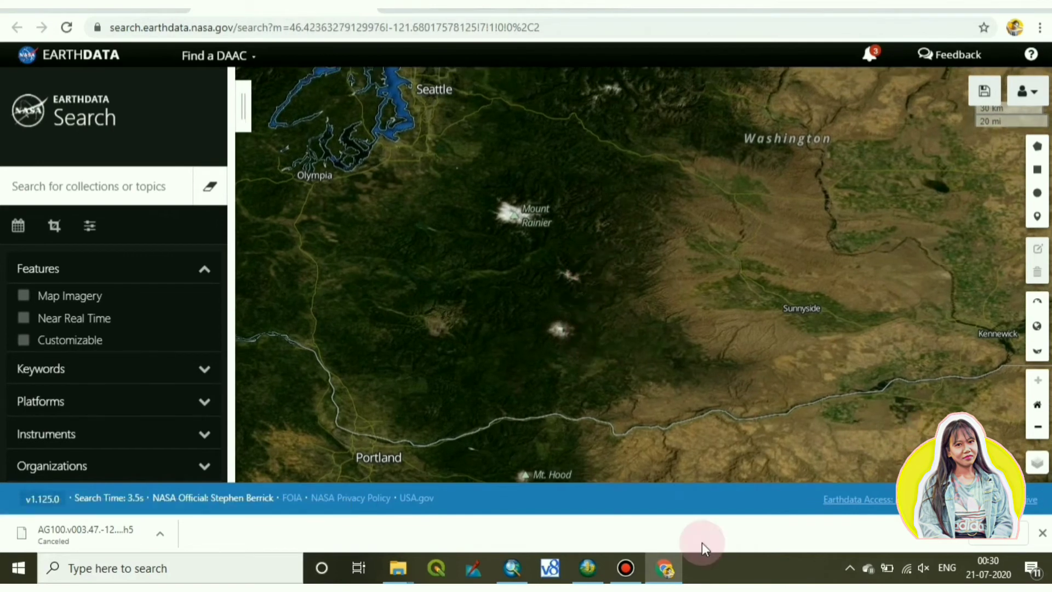
Filter collections by the ASTER instrument under Instruments.
left_click(94, 433)
scroll(92, 431, "down", 4)
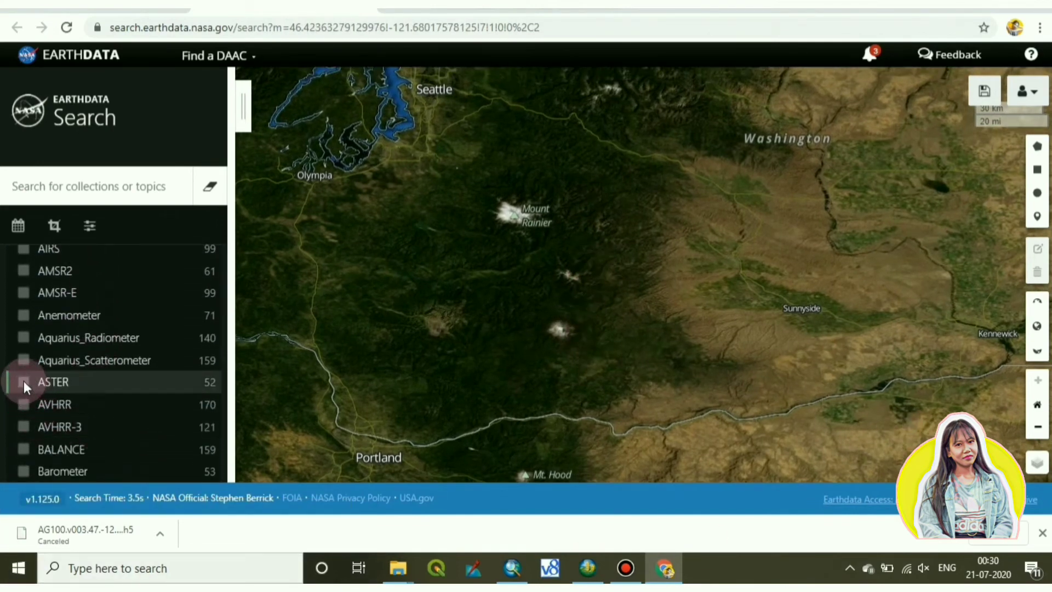
left_click(24, 384)
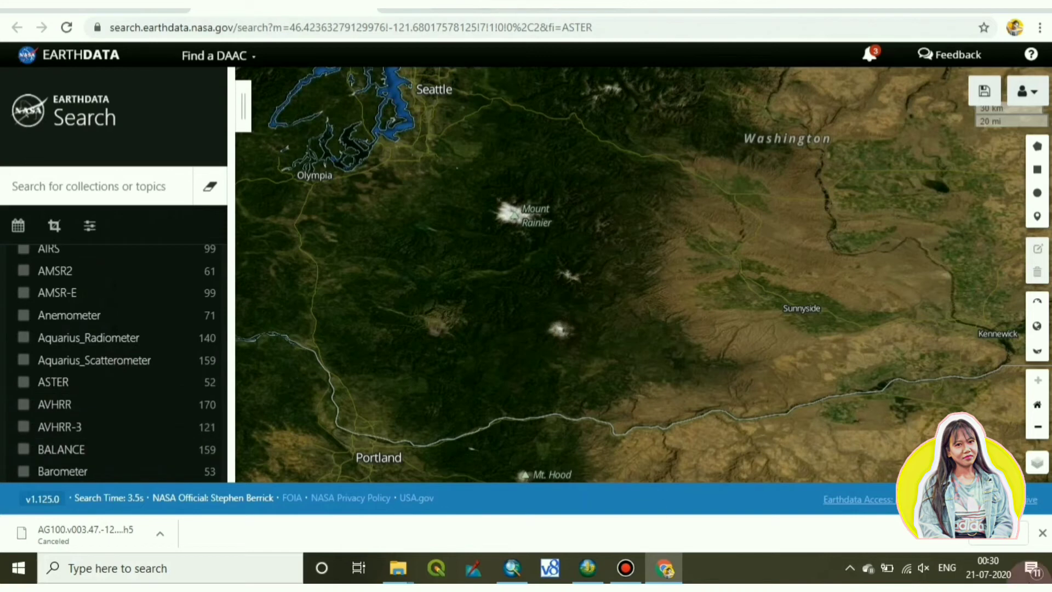
left_click(21, 382)
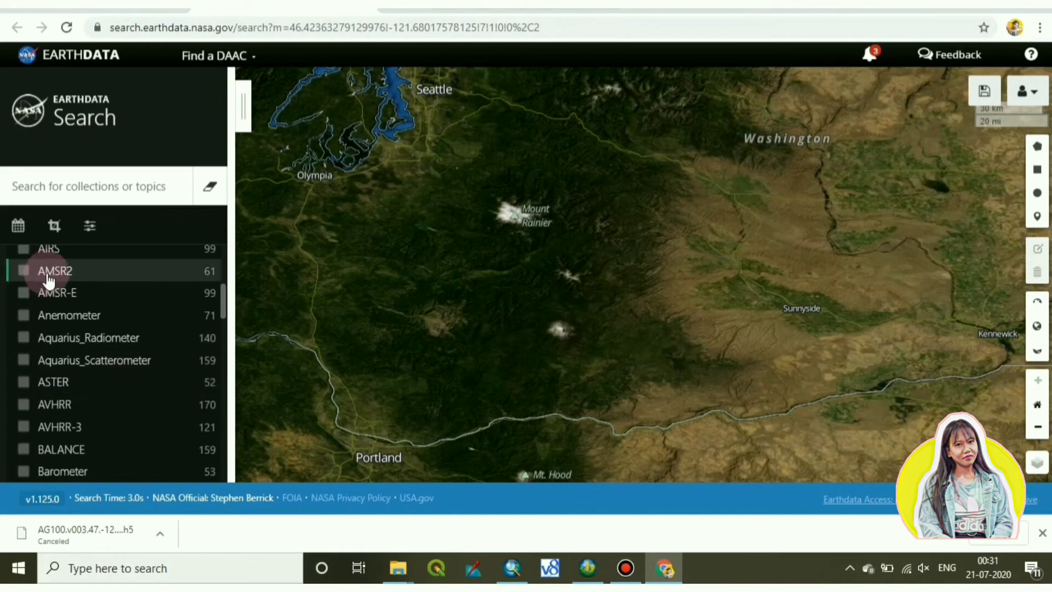
left_click(23, 382)
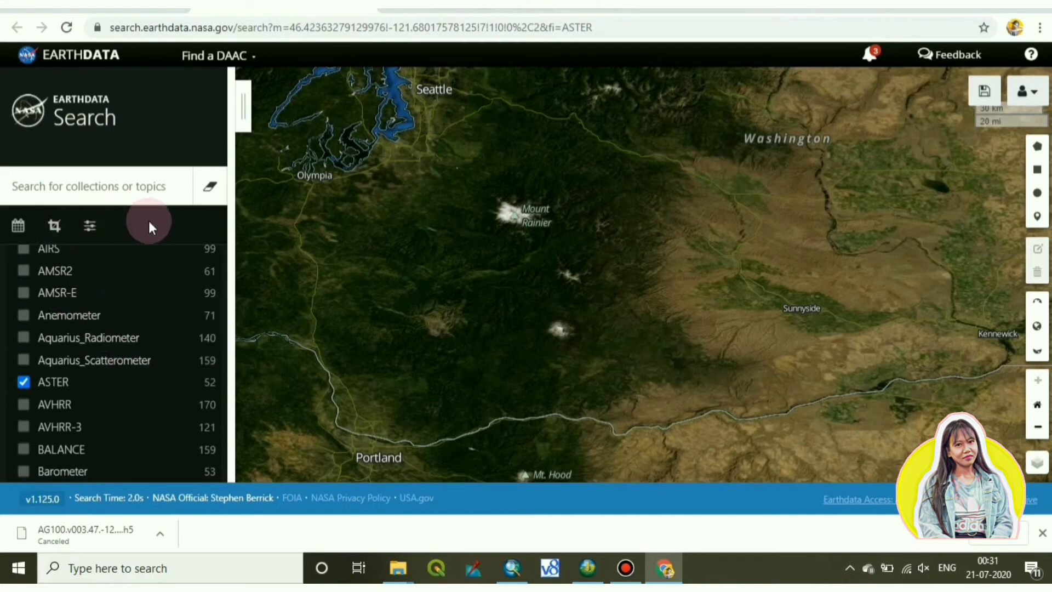
Draw a Seattle-to-Portland rectangle around Mount Rainier as the spatial filter and show the 29 collections.
left_click(62, 230)
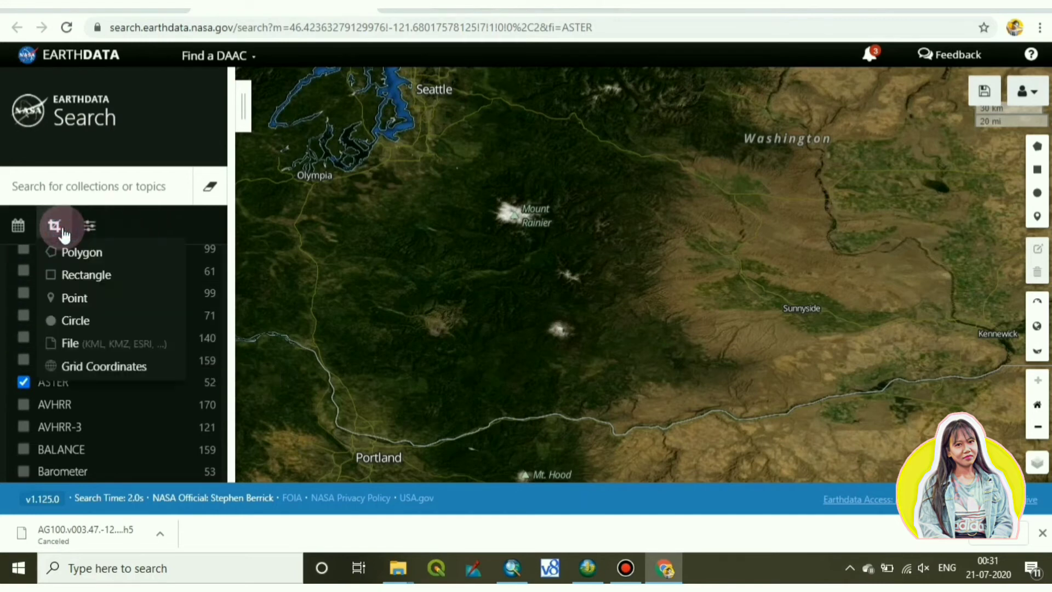
left_click(57, 277)
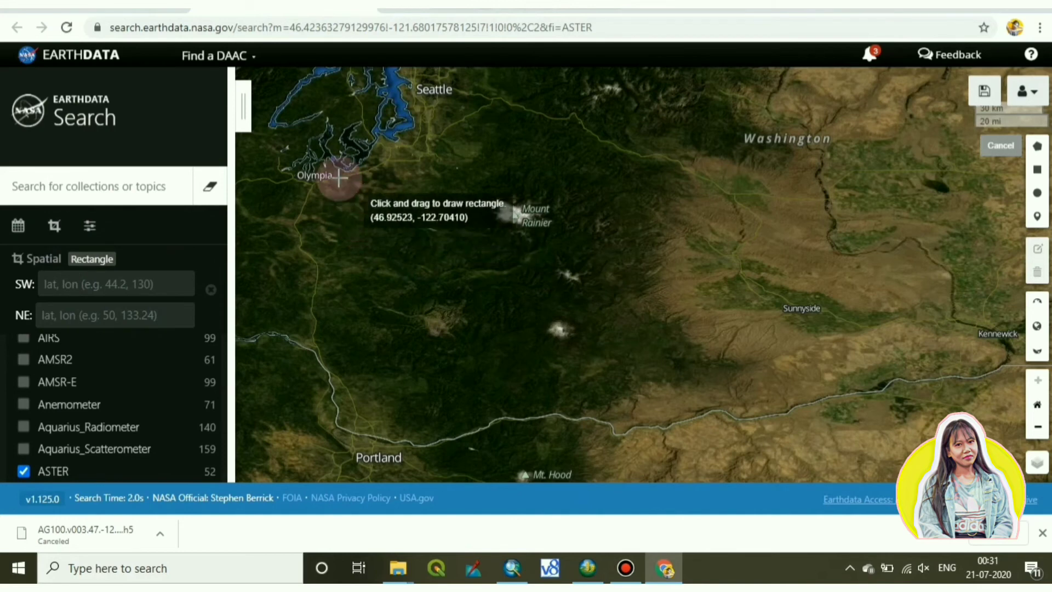
mouse_move(324, 84)
left_mouse_down()
mouse_move(383, 282)
mouse_move(596, 465)
mouse_move(608, 452)
left_mouse_up()
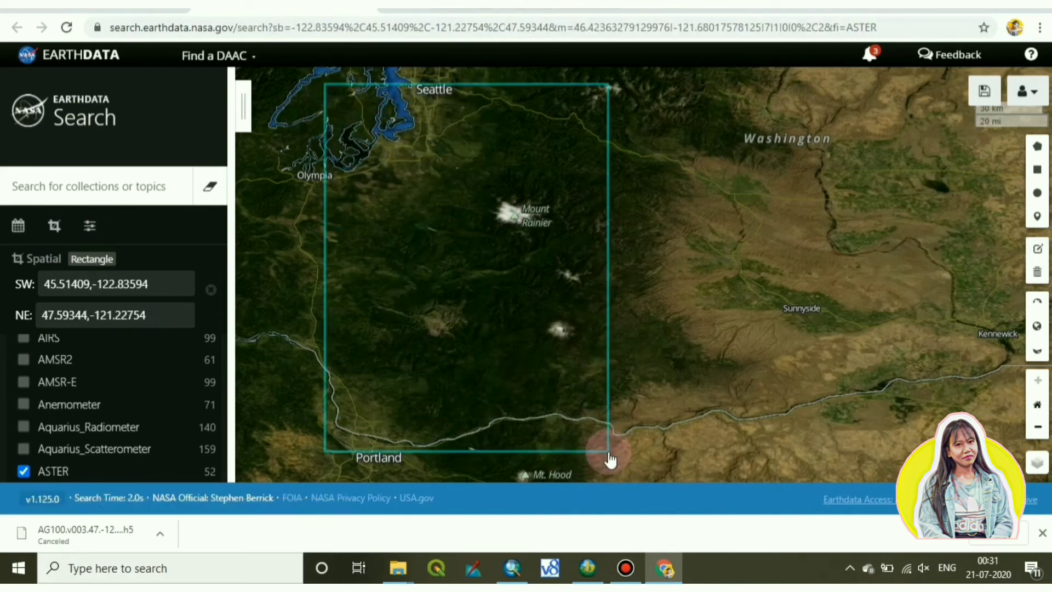
left_click(239, 103)
Scroll the results and open ASTER Global Digital Elevation Model V003 to list its 6 granules.
left_click(246, 111)
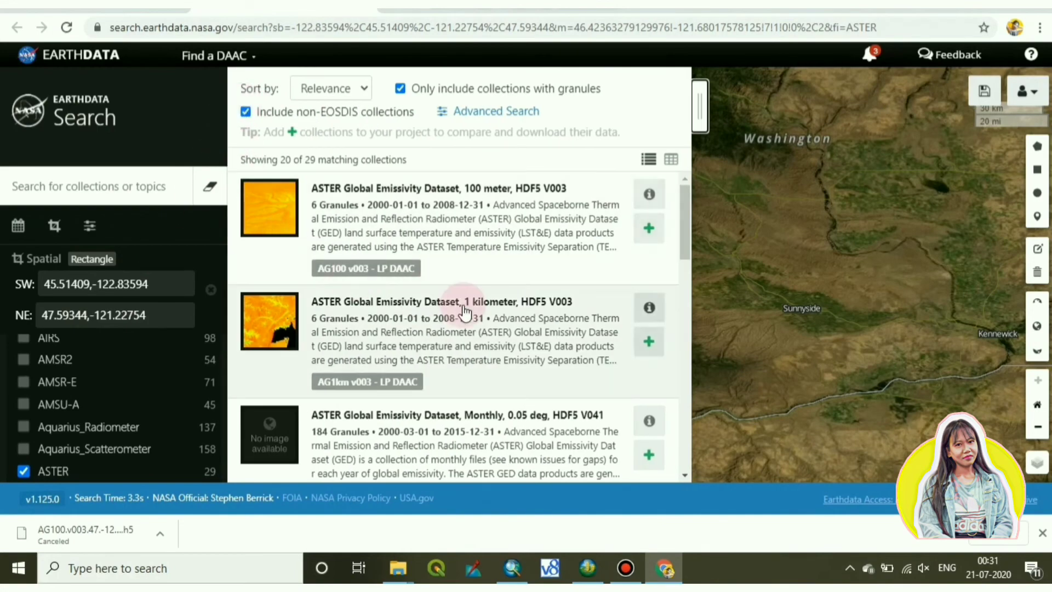
scroll(463, 311, "down", 5)
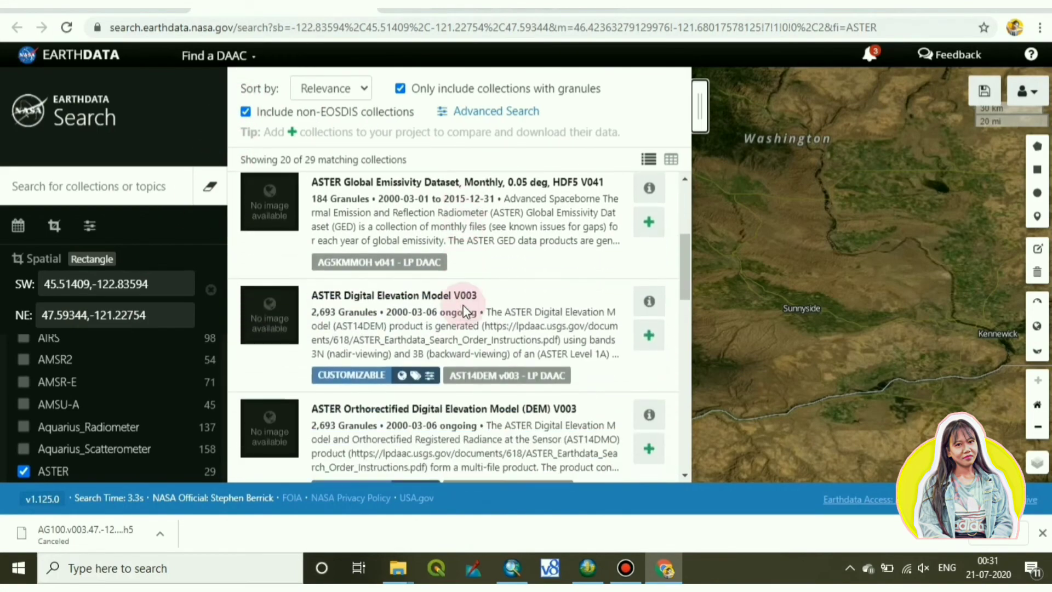
scroll(456, 303, "down", 1)
scroll(456, 304, "down", 2)
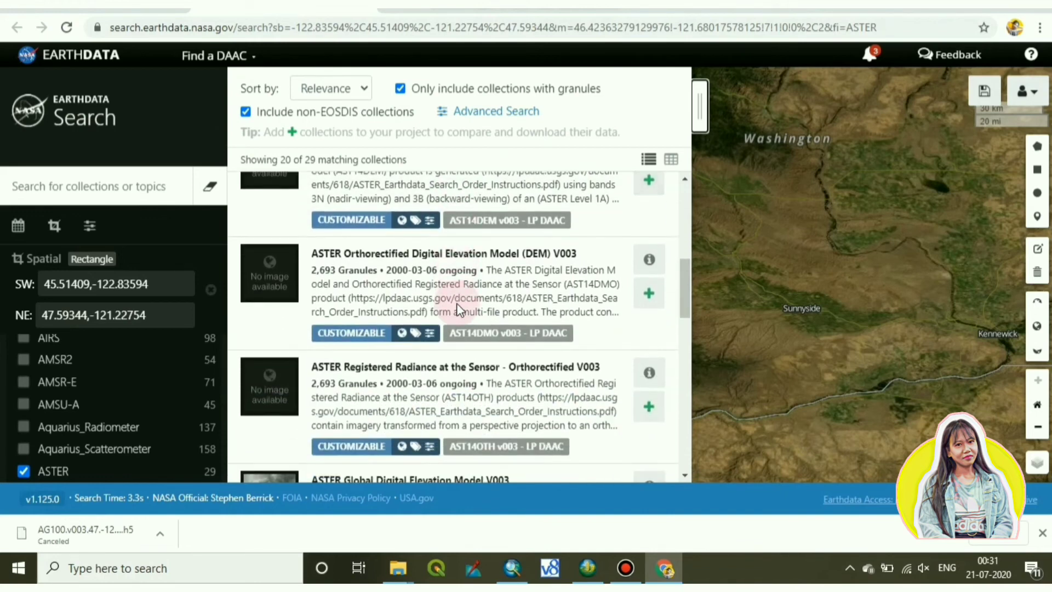
scroll(456, 304, "down", 2)
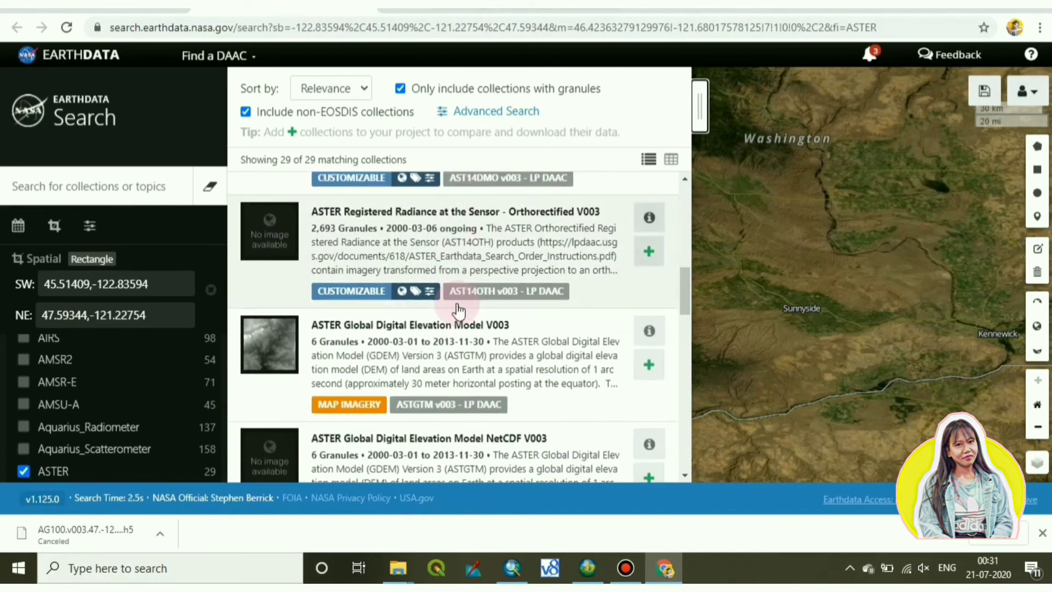
scroll(460, 311, "down", 2)
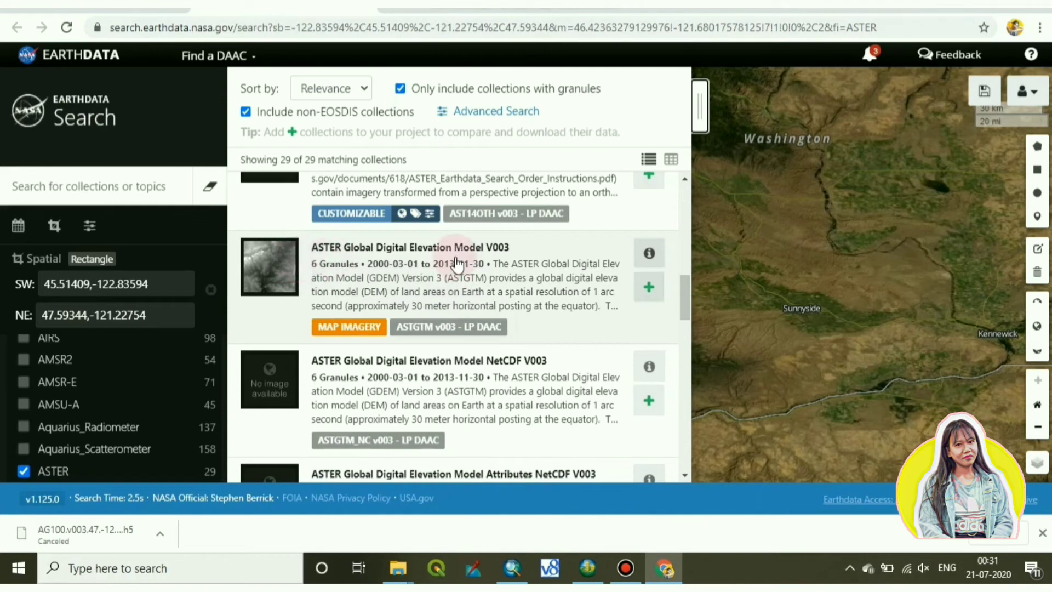
left_click(411, 250)
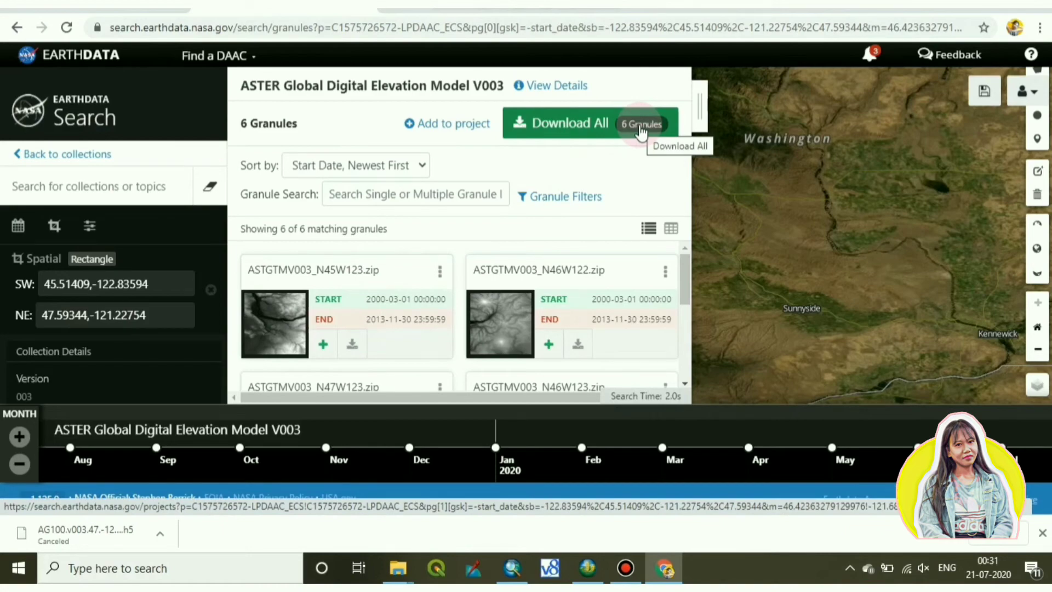
Add all six ASTER GDEM V003 granules to the project with Direct Download, then return to the granules.
left_click(641, 130)
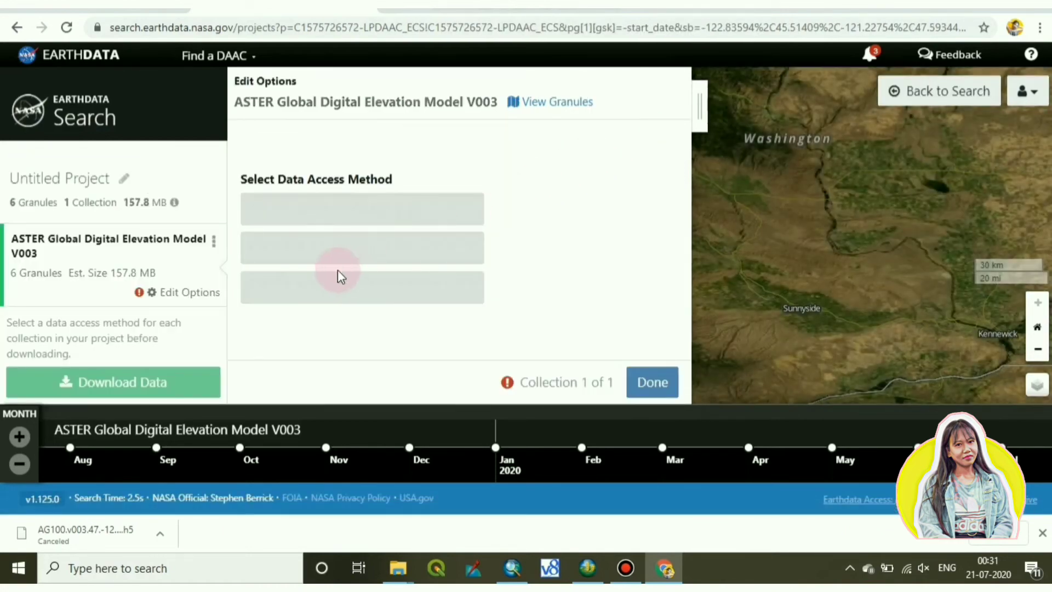
left_click(699, 102)
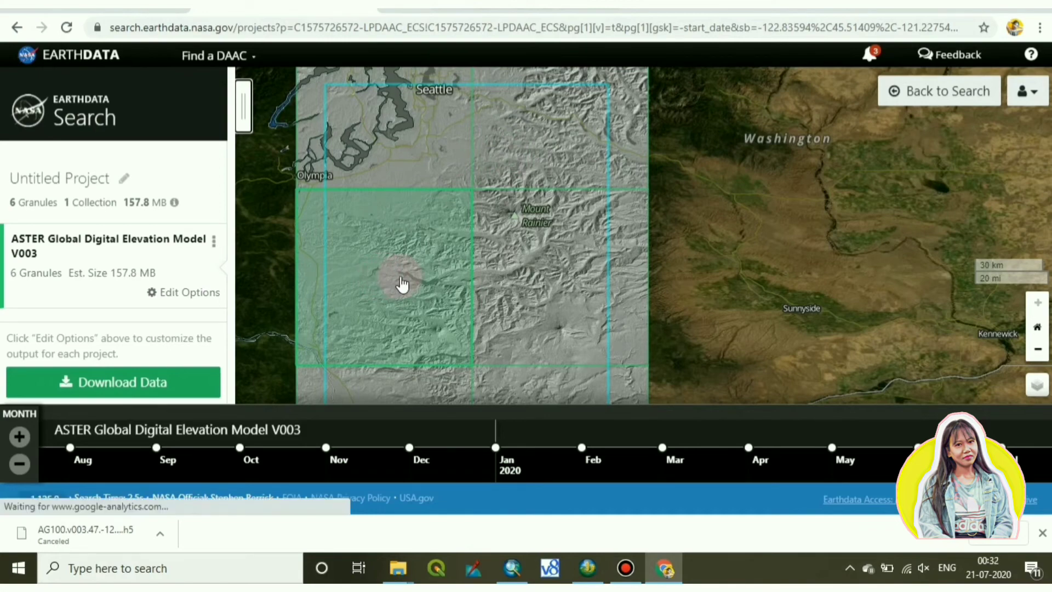
scroll(402, 284, "down", 1)
scroll(402, 284, "up", 1)
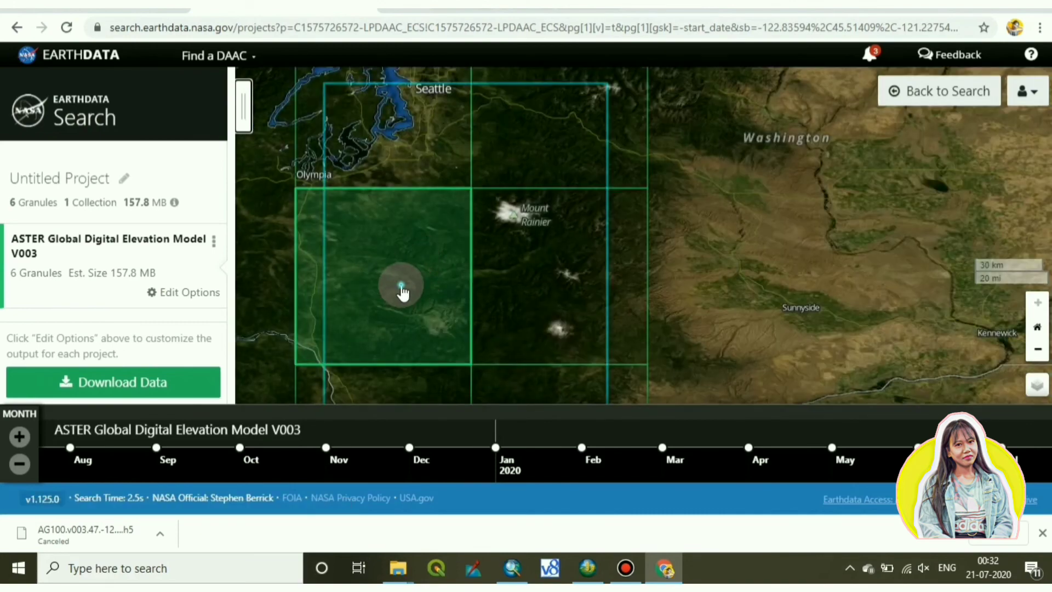
left_click(402, 291)
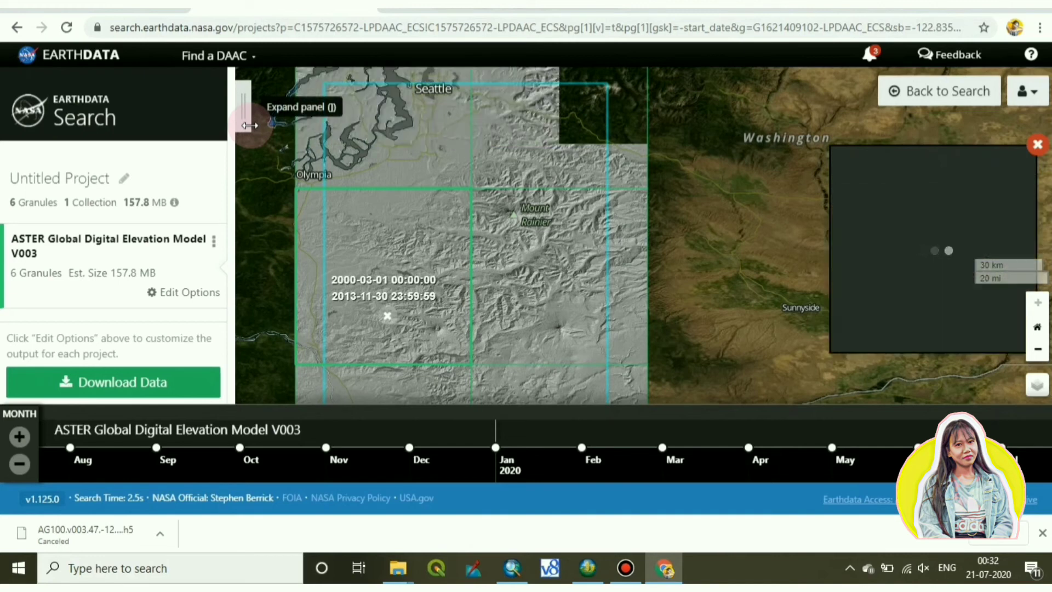
left_click(250, 125)
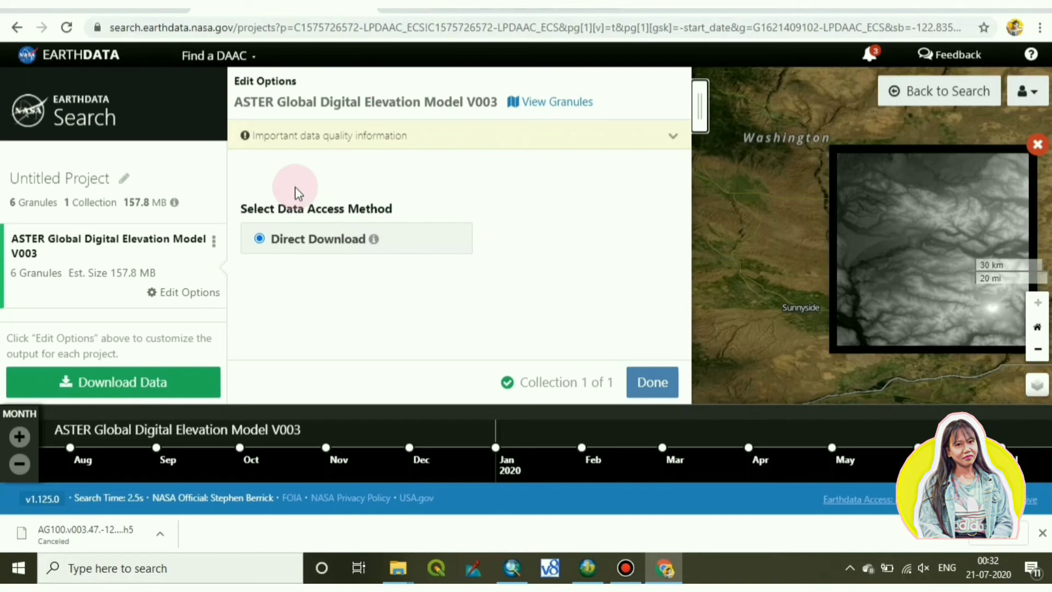
left_click(528, 102)
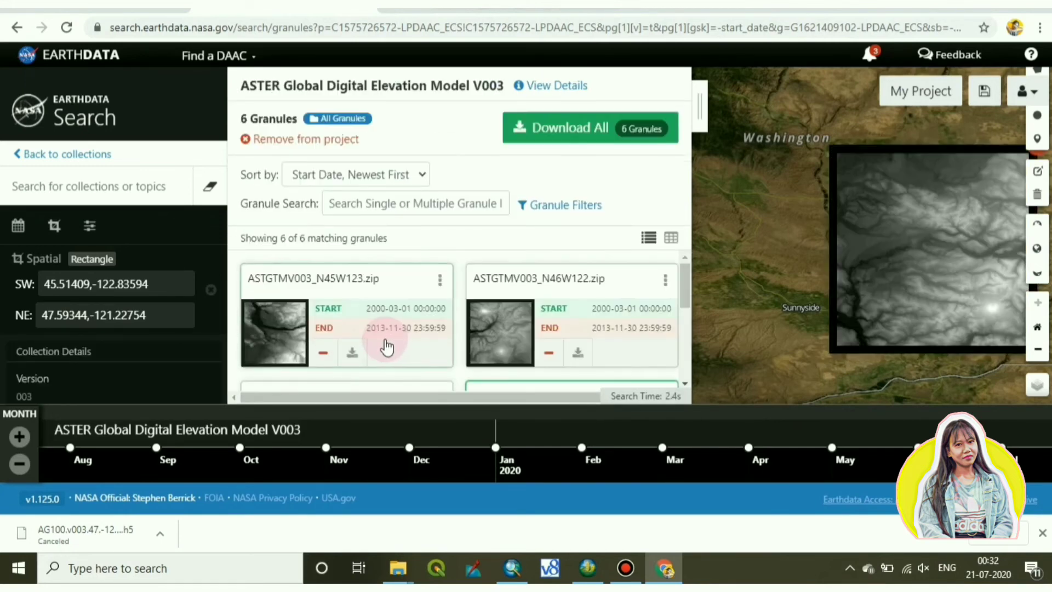
Download one ASTER GDEM tile zip (ASTGTMV003_N46…) from its granule card's download icon.
scroll(386, 346, "down", 4)
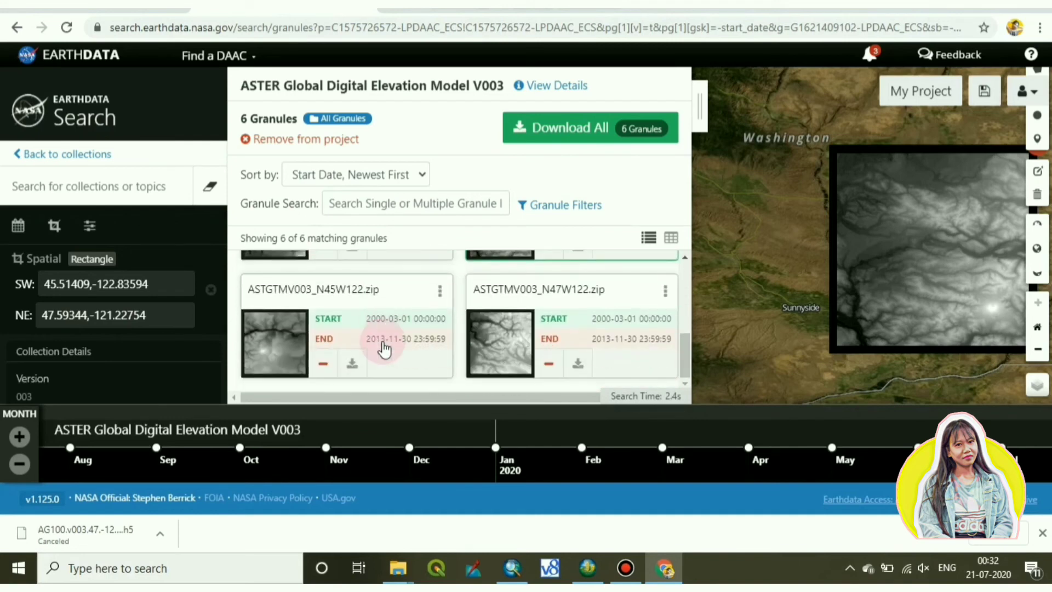
scroll(385, 349, "up", 3)
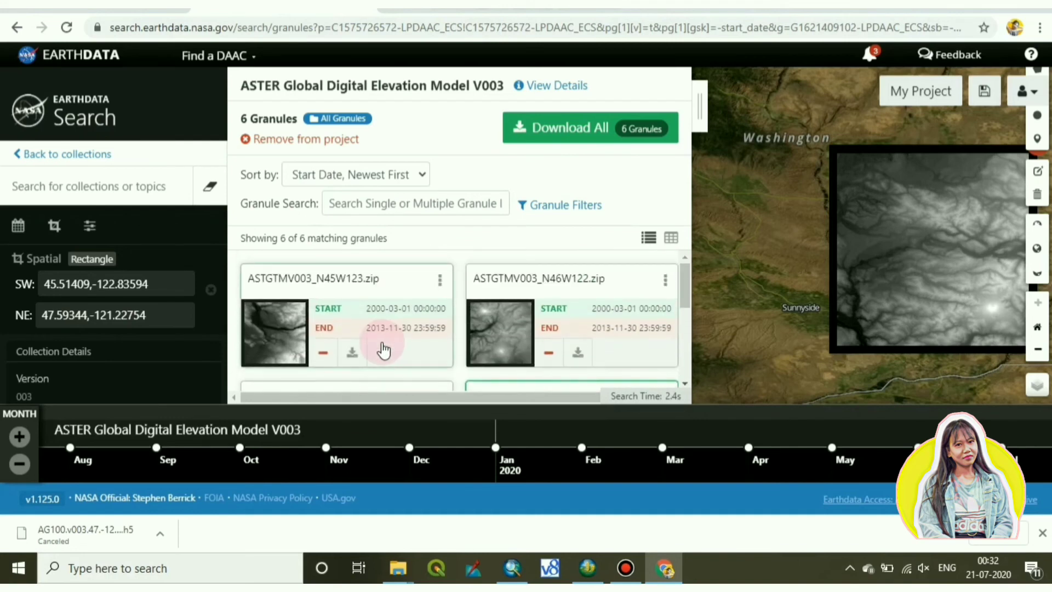
scroll(384, 349, "down", 1)
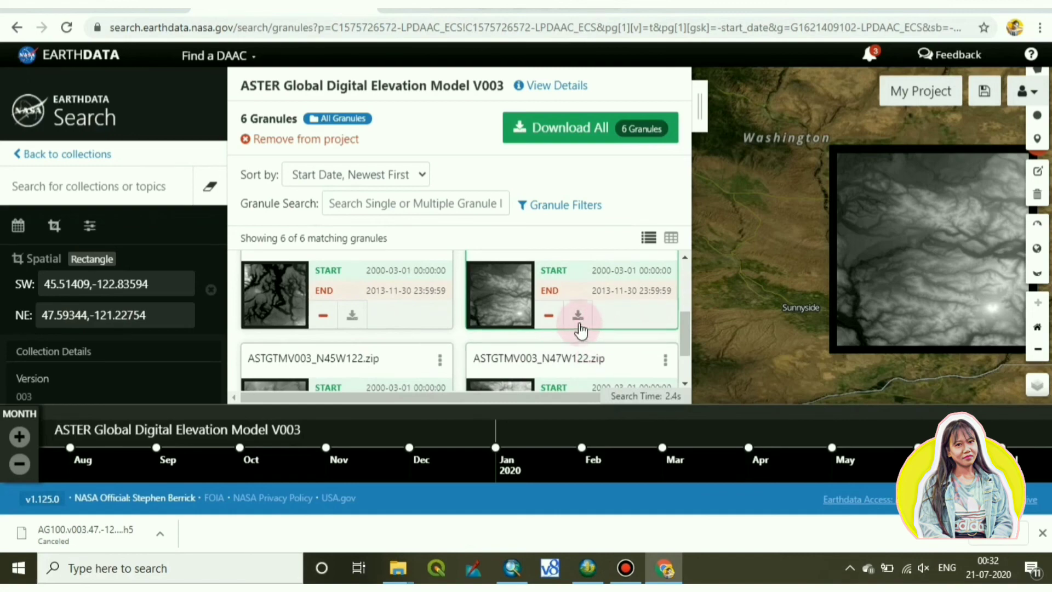
left_click(579, 323)
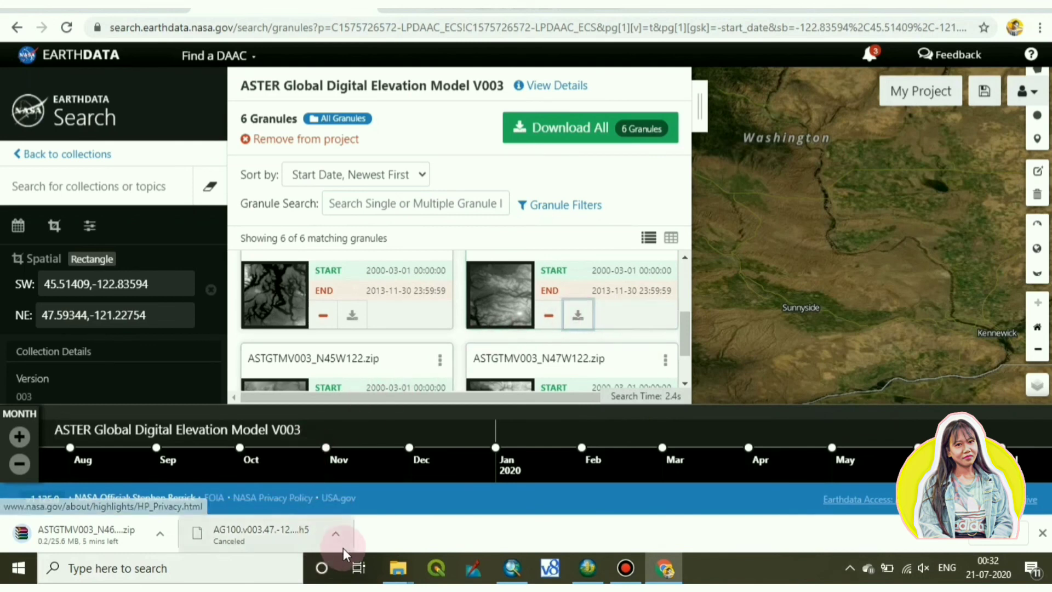
left_click(336, 542)
left_click(336, 540)
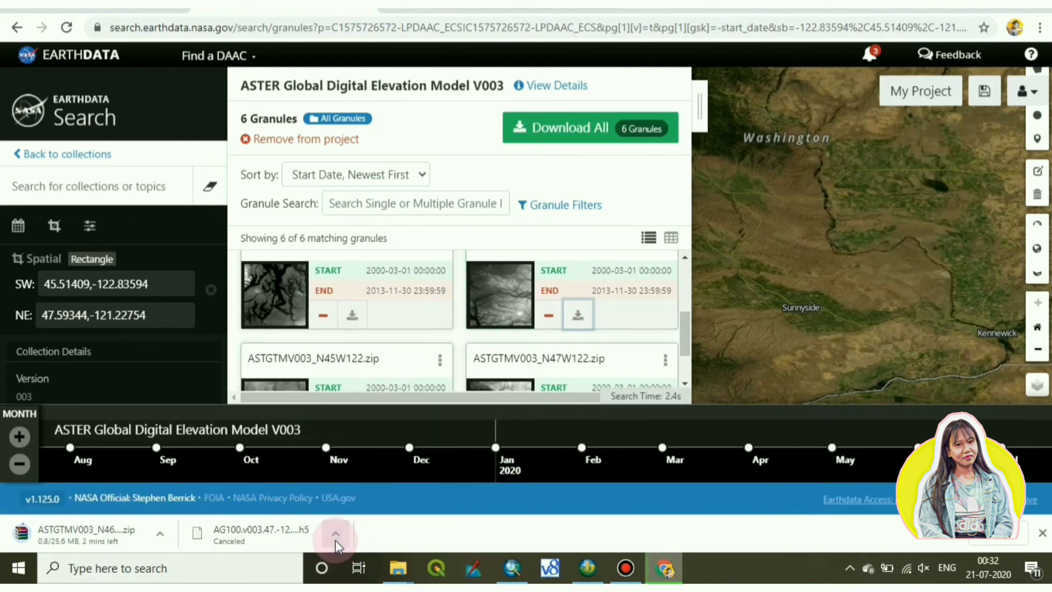
left_click(336, 539)
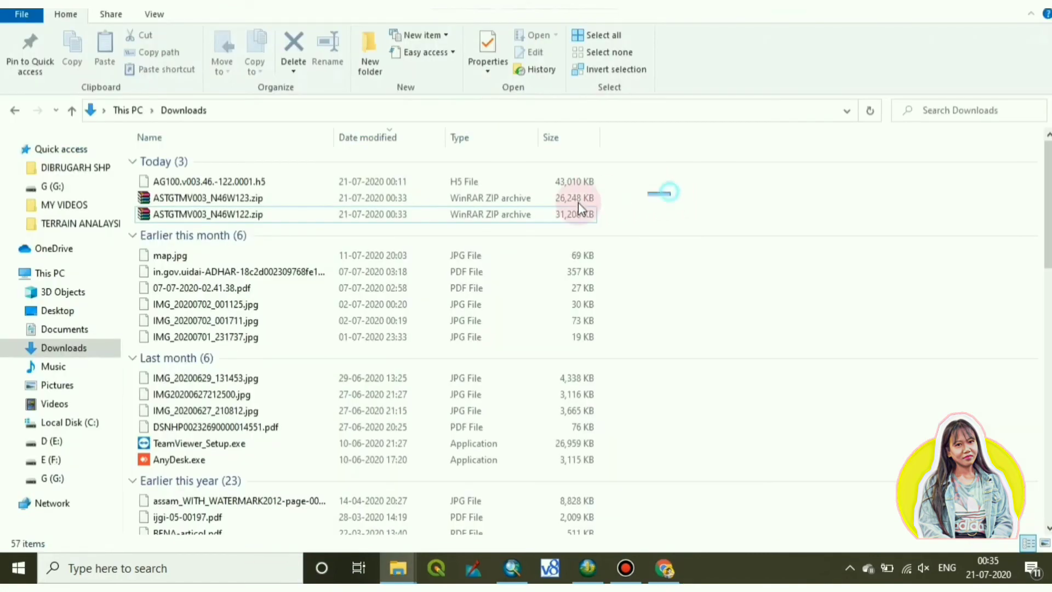
Move both ASTGTMV003 zips from Downloads into G:\DIGITAL ELEVATION (U.S) and open N46W123.zip.
left_click_drag(665, 192, 534, 221)
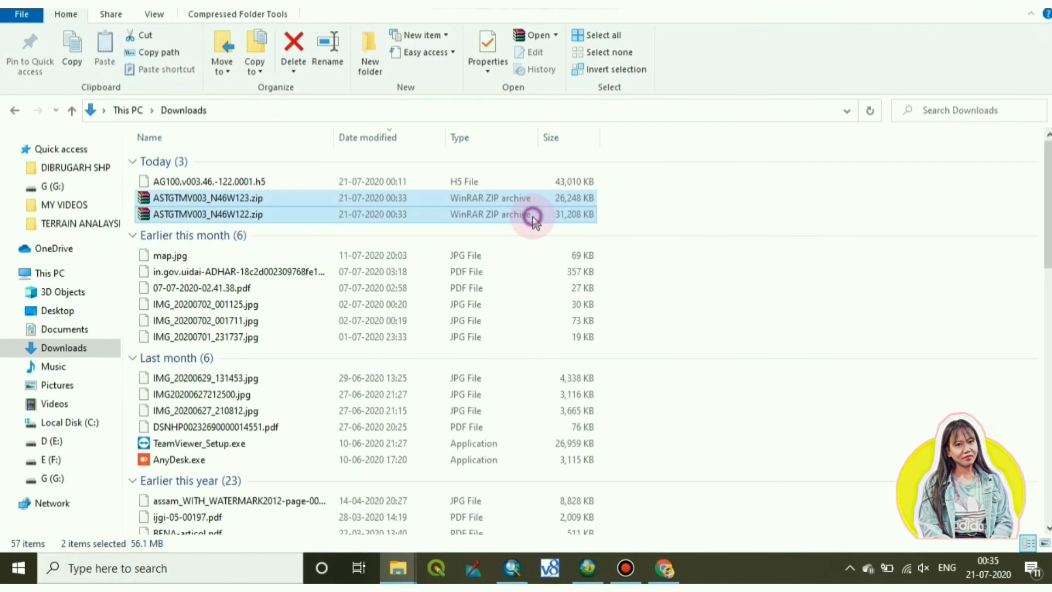
right_click(534, 218)
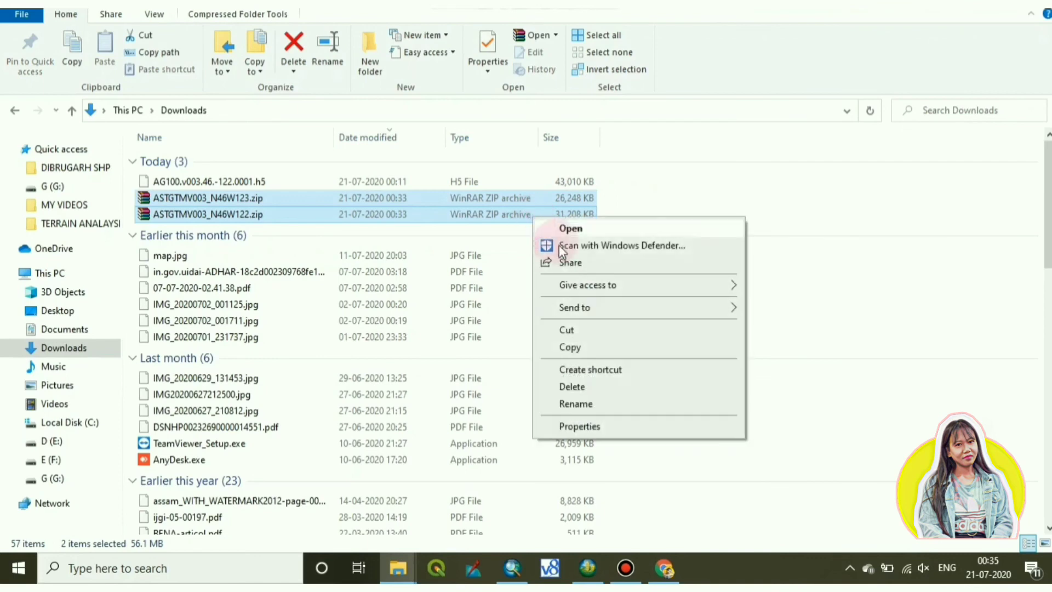
left_click(609, 333)
left_click(70, 475)
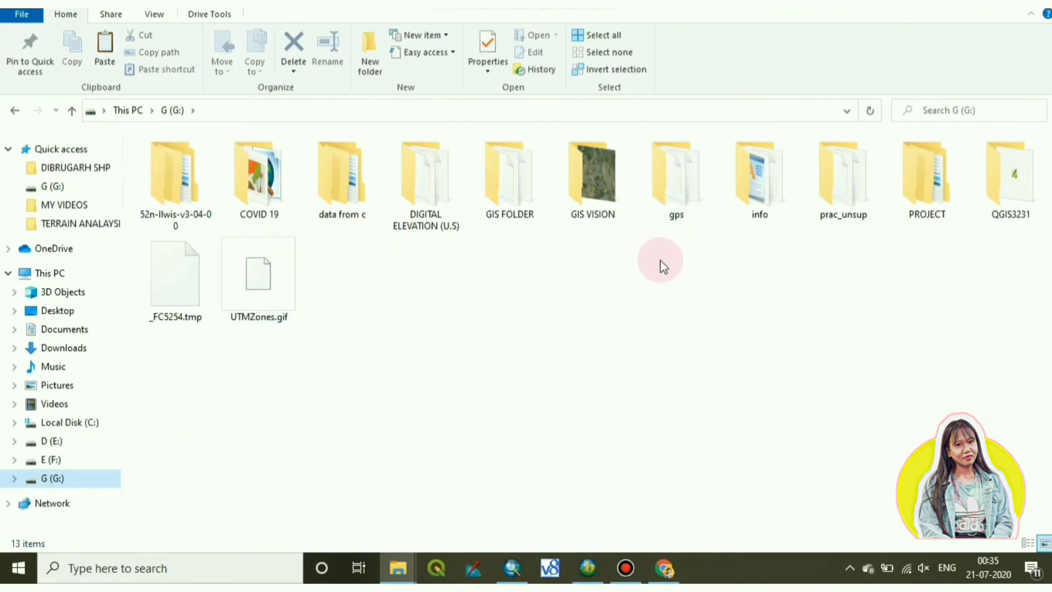
double_click(422, 186)
right_click(402, 308)
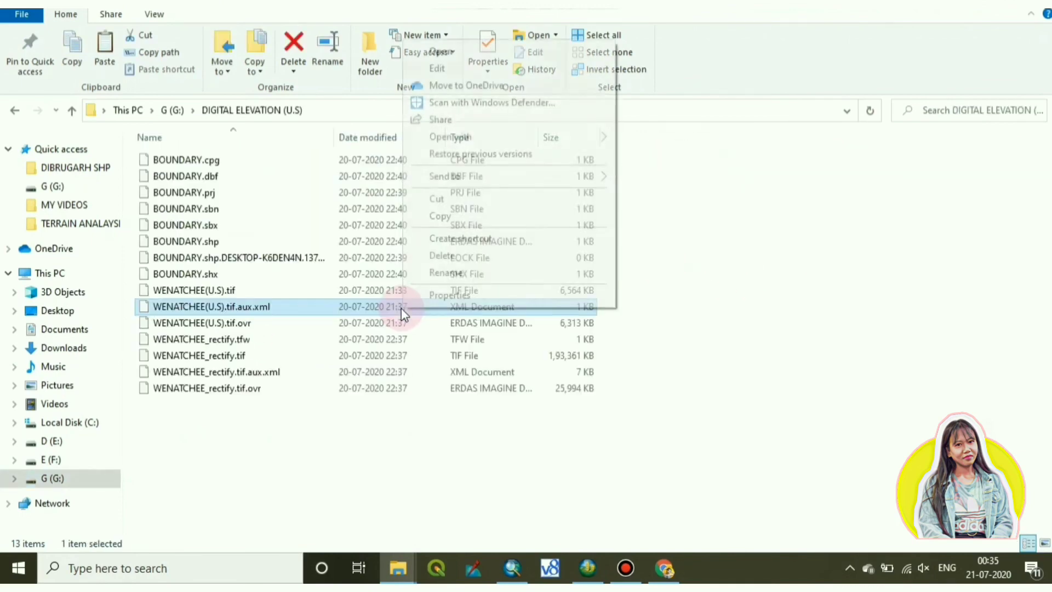
left_click(317, 430)
right_click(318, 430)
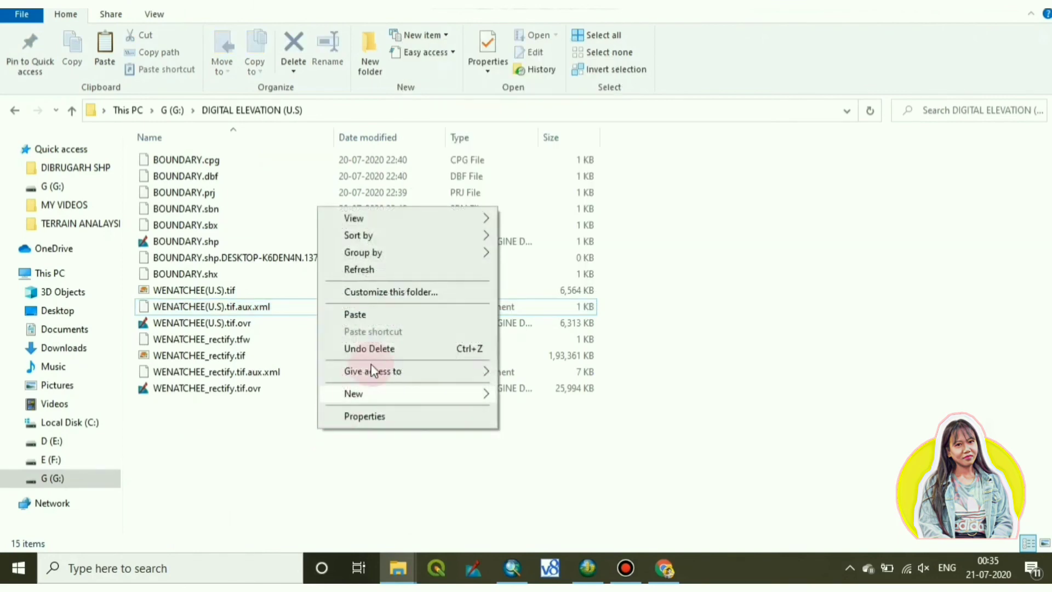
key("Escape")
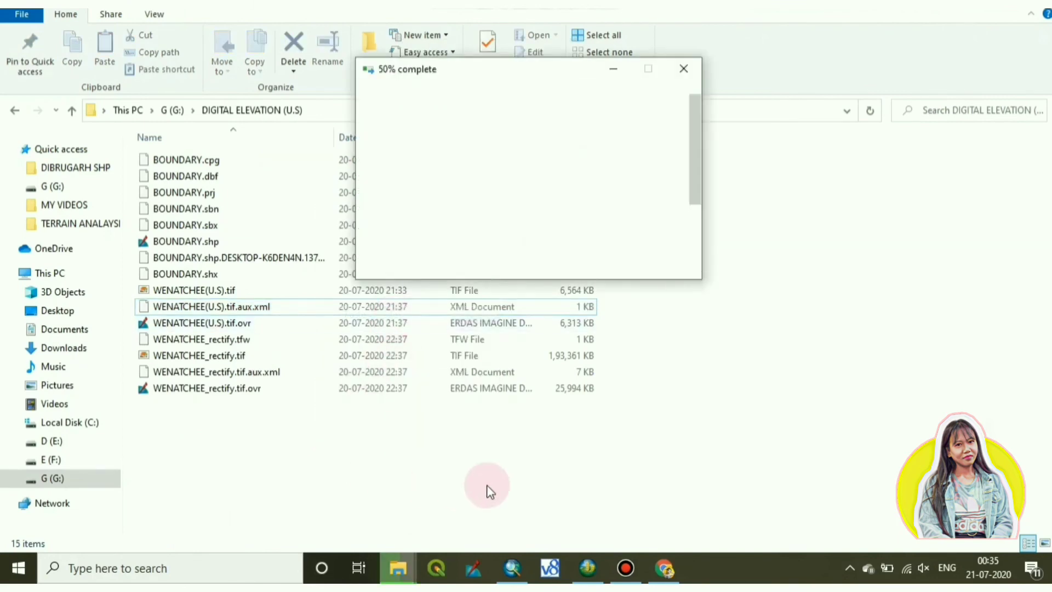
left_click(272, 214)
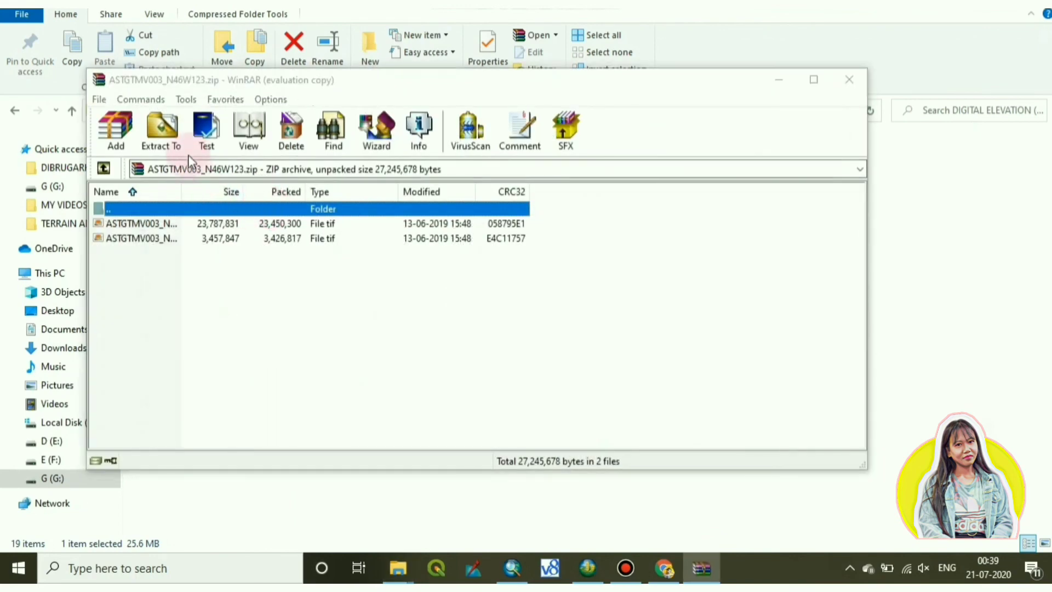
Extract ASTGTMV003_N46W123_dem.tif and _num.tif into G:\DIGITAL ELEVATION (U.S), then close WinRAR.
left_click(593, 214)
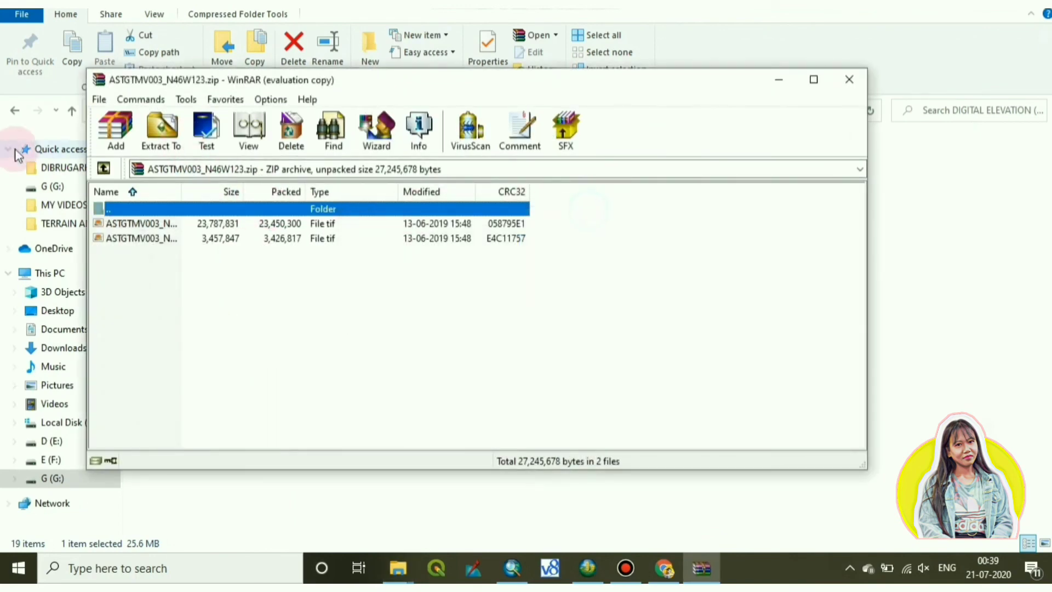
left_click(160, 131)
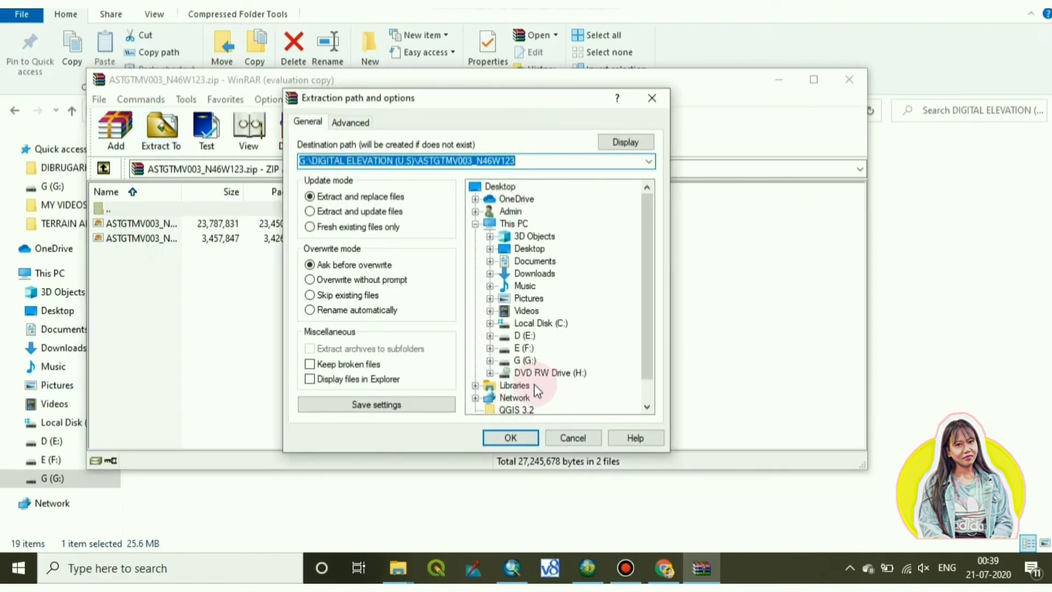
left_click(503, 361)
left_click(490, 360)
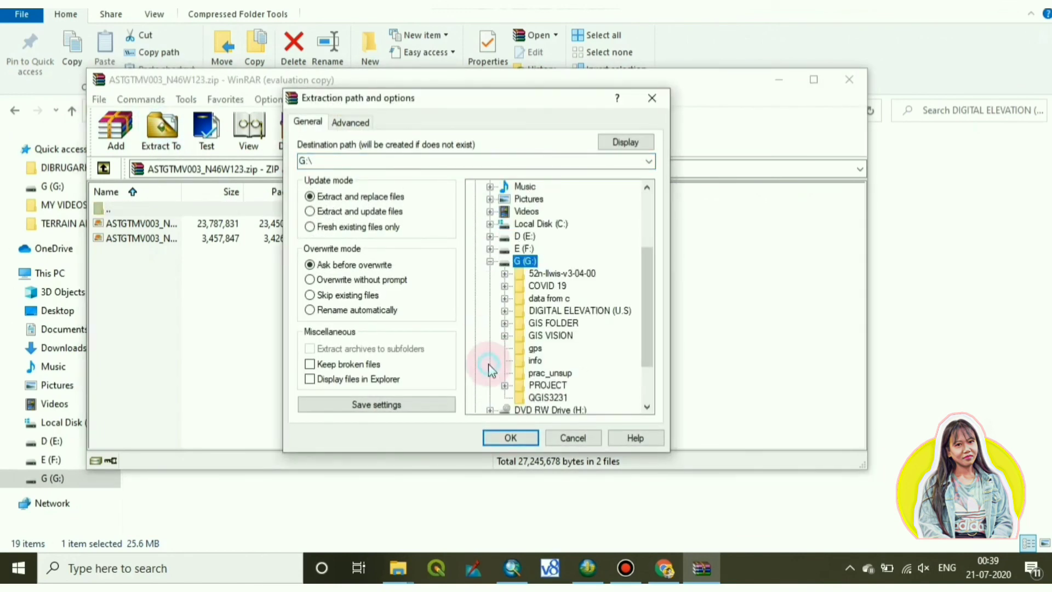
left_click(548, 311)
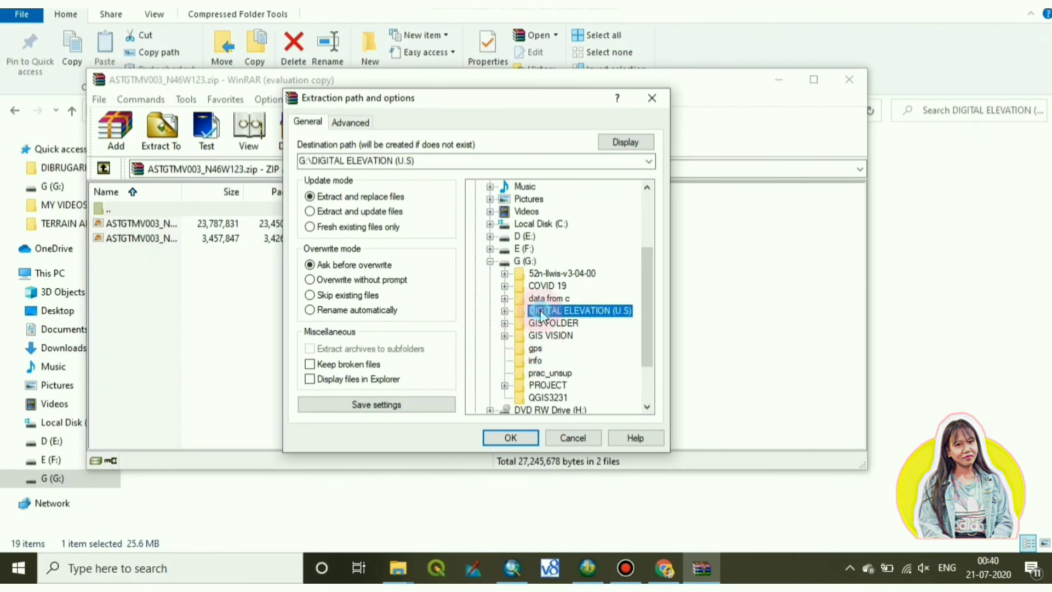
left_click(511, 437)
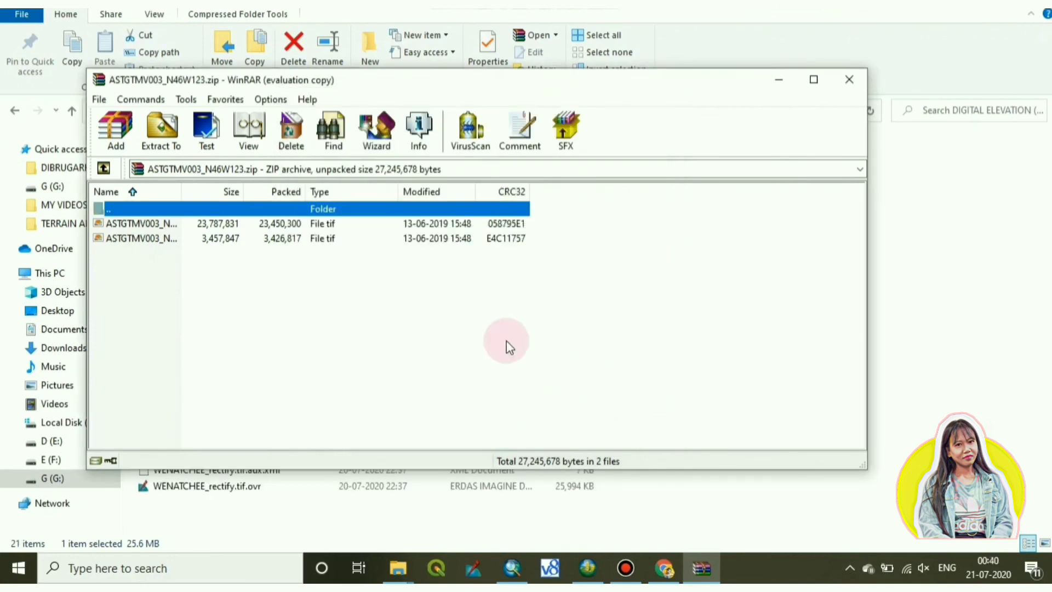
left_click(849, 88)
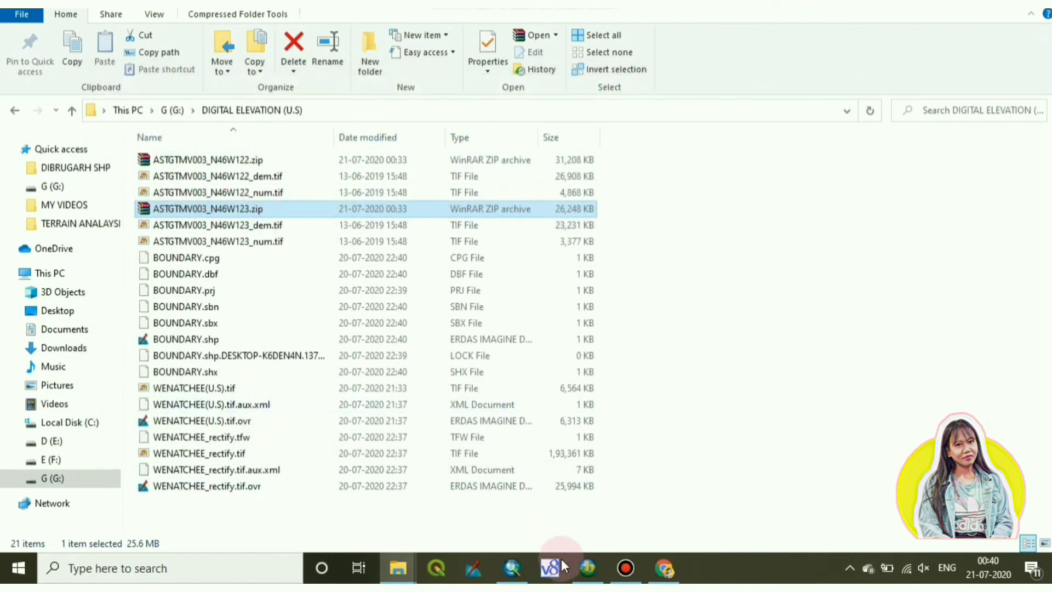